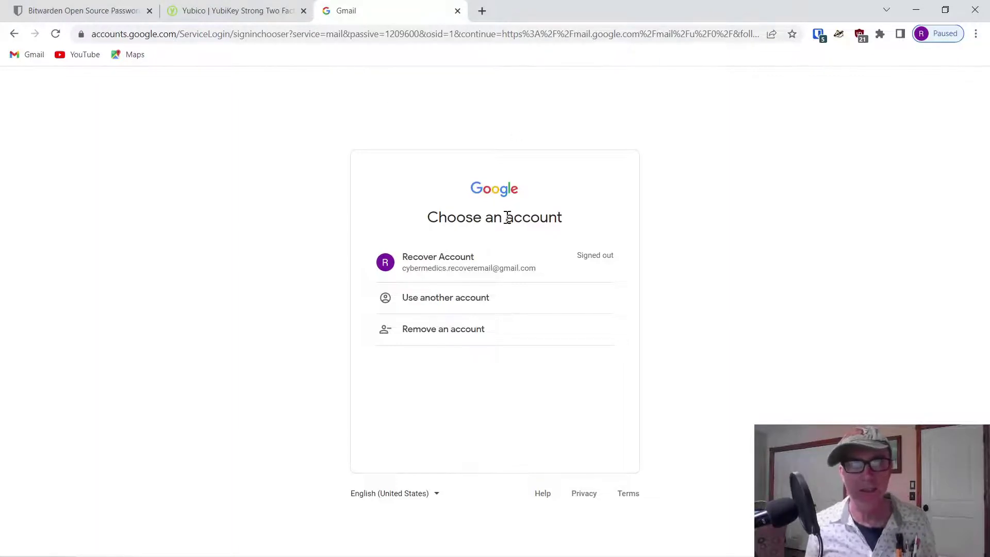
Sign in to the saved account with the Bitwarden-filled first part plus the YubiKey long-touch part
{"action": "left_click", "coordinate": [482, 267]}
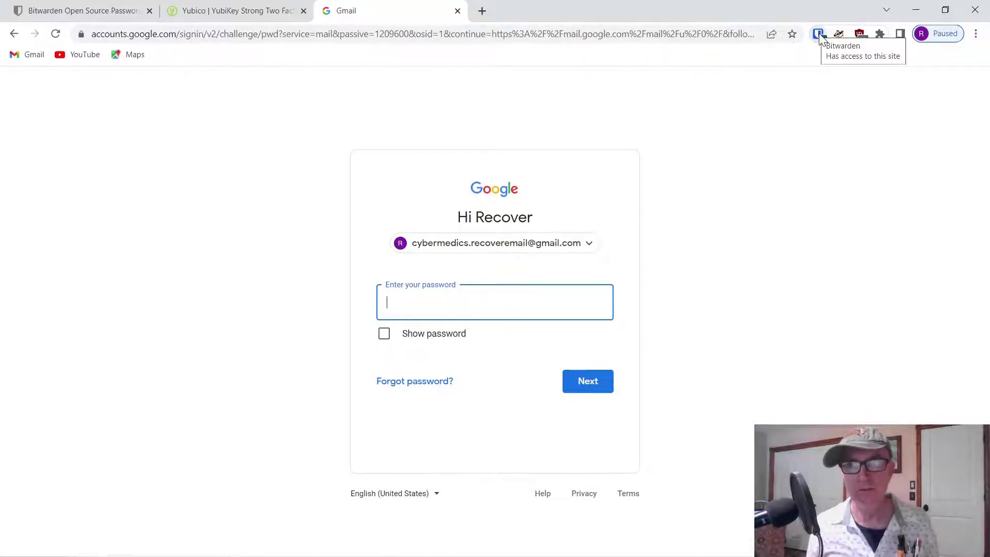
{"action": "left_click", "coordinate": [819, 33]}
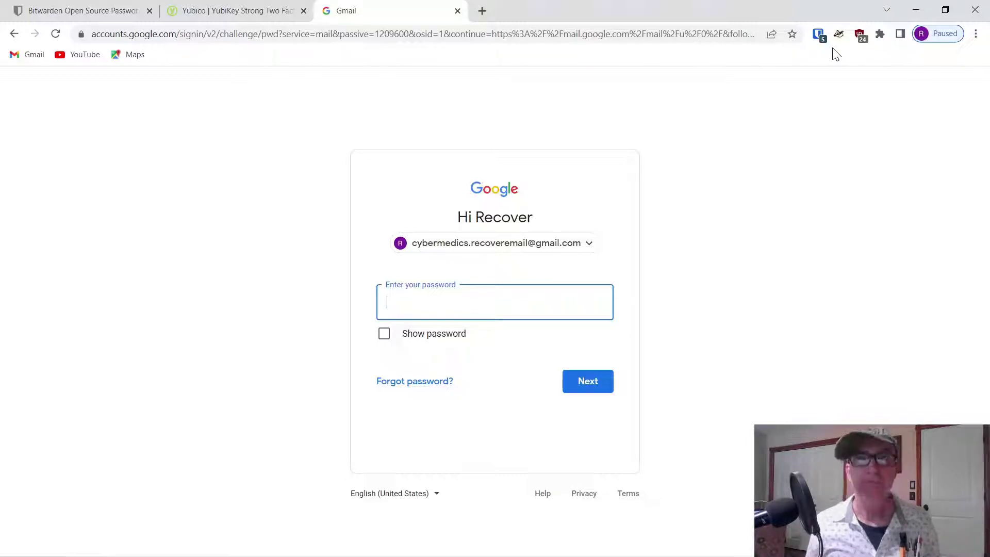
{"action": "key", "text": "ctrl+shift+l"}
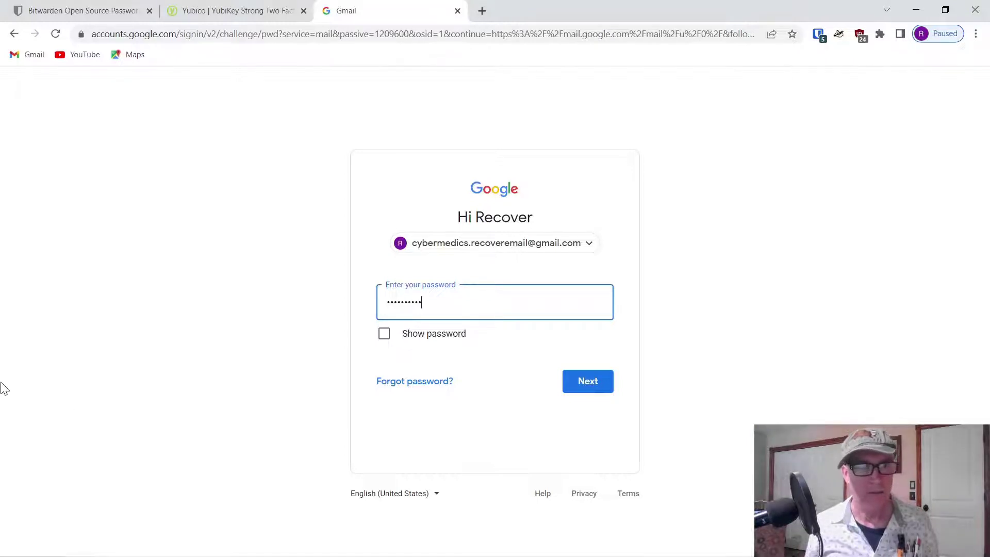
{"action": "left_click", "coordinate": [384, 334]}
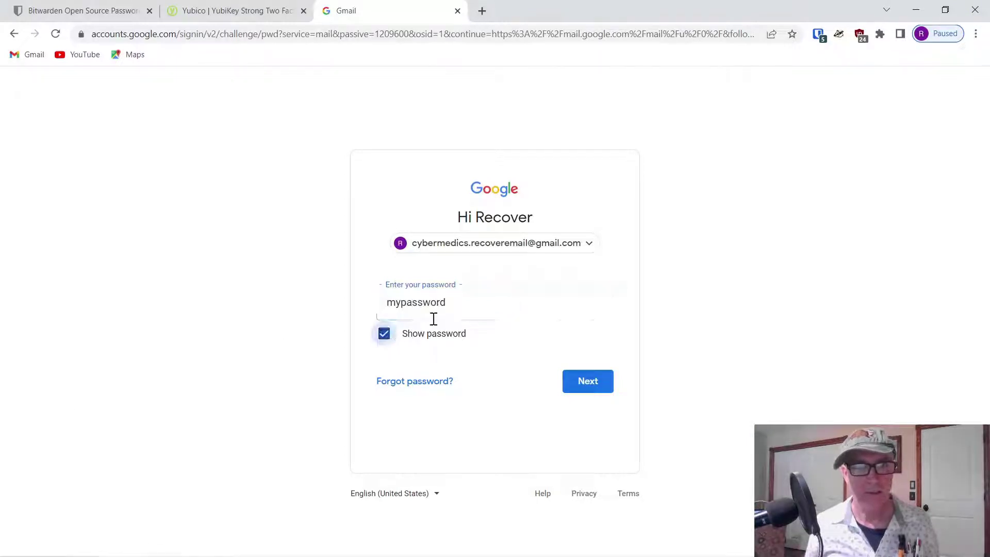
{"action": "left_click", "coordinate": [497, 306]}
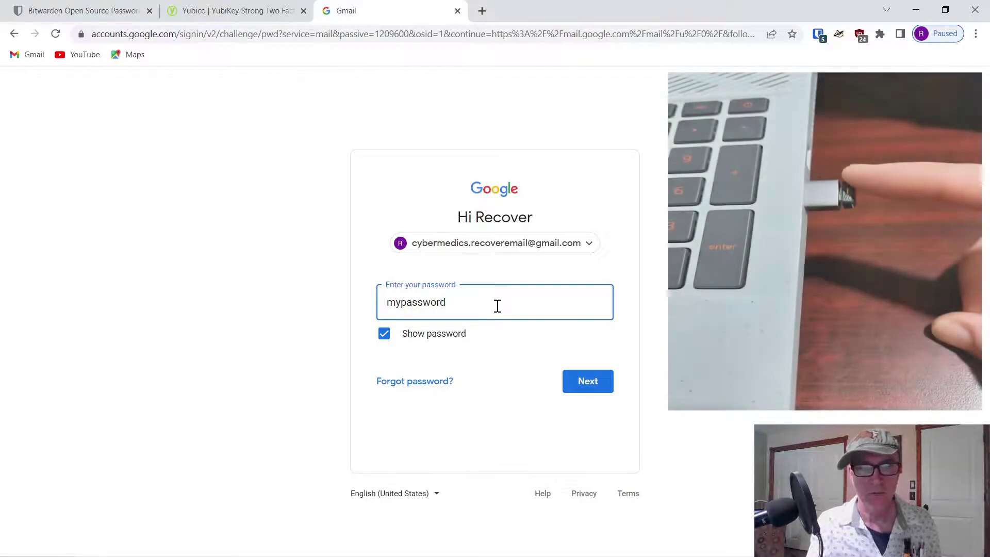
{"action": "key", "text": "Return"}
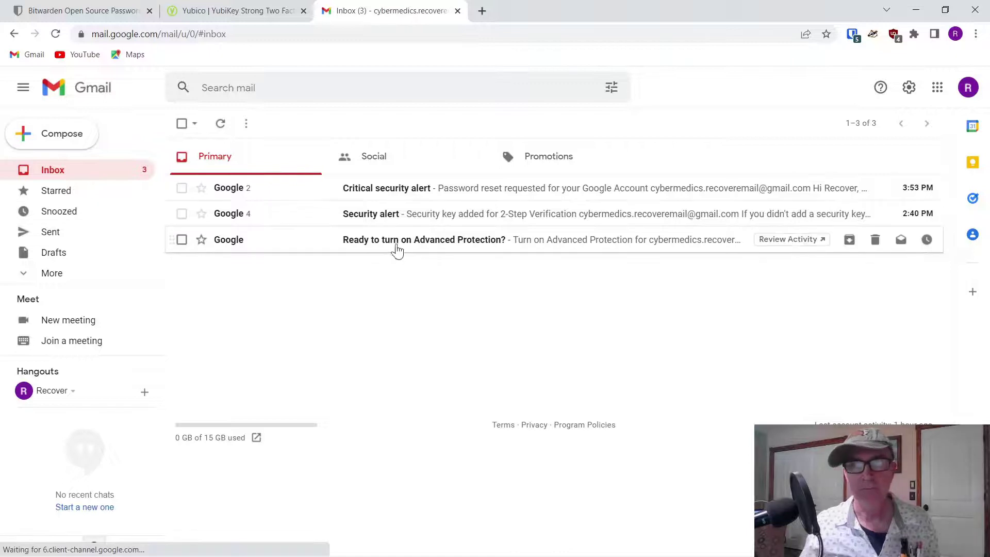
Open the account's Security settings from the avatar menu and choose to change the password
{"action": "left_click", "coordinate": [968, 88]}
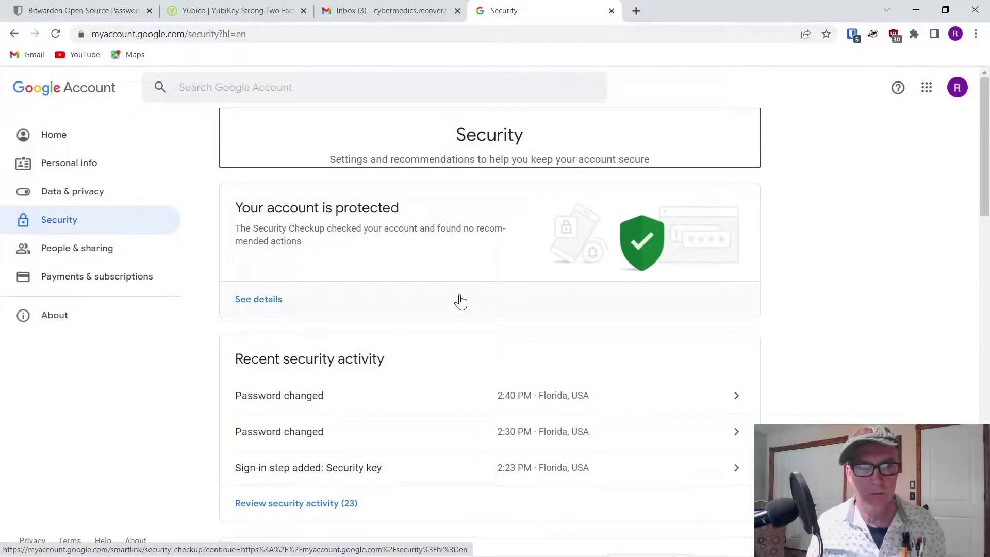
{"action": "scroll", "coordinate": [462, 300], "scroll_direction": "down", "scroll_amount": 1}
{"action": "scroll", "coordinate": [464, 281], "scroll_direction": "down", "scroll_amount": 1}
{"action": "scroll", "coordinate": [465, 282], "scroll_direction": "down", "scroll_amount": 1}
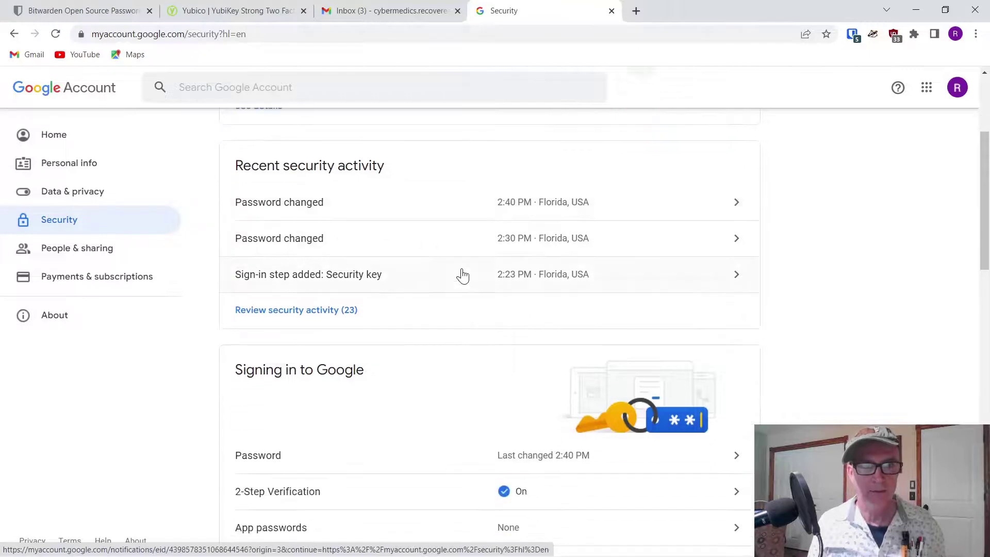
{"action": "scroll", "coordinate": [463, 271], "scroll_direction": "down", "scroll_amount": 1}
{"action": "scroll", "coordinate": [459, 272], "scroll_direction": "down", "scroll_amount": 1}
{"action": "scroll", "coordinate": [459, 270], "scroll_direction": "down", "scroll_amount": 1}
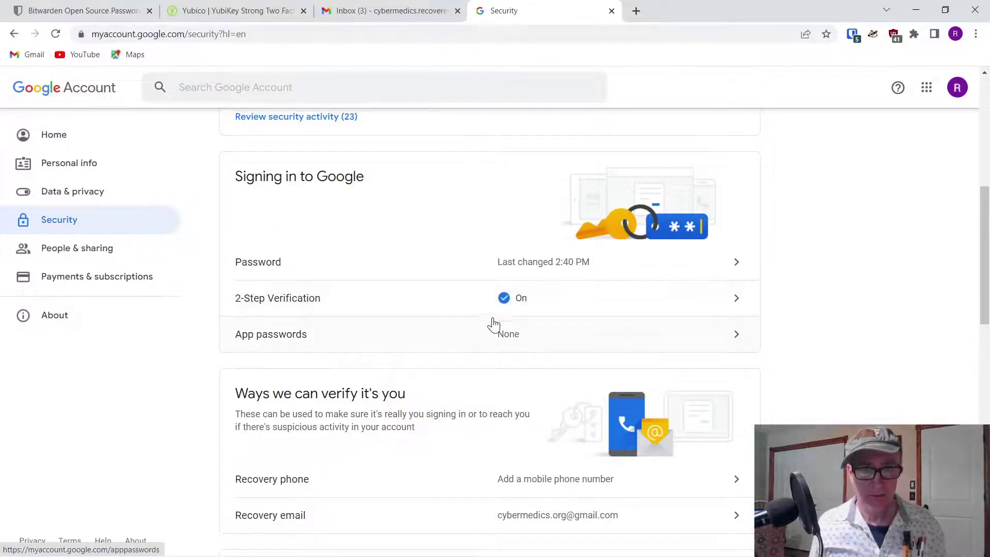
{"action": "scroll", "coordinate": [491, 321], "scroll_direction": "down", "scroll_amount": 3}
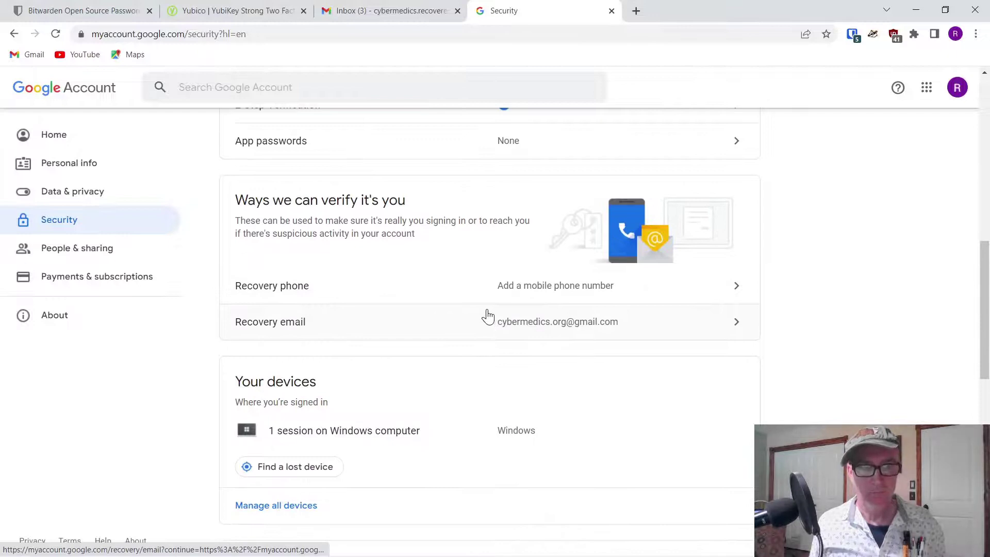
{"action": "scroll", "coordinate": [487, 317], "scroll_direction": "up", "scroll_amount": 4}
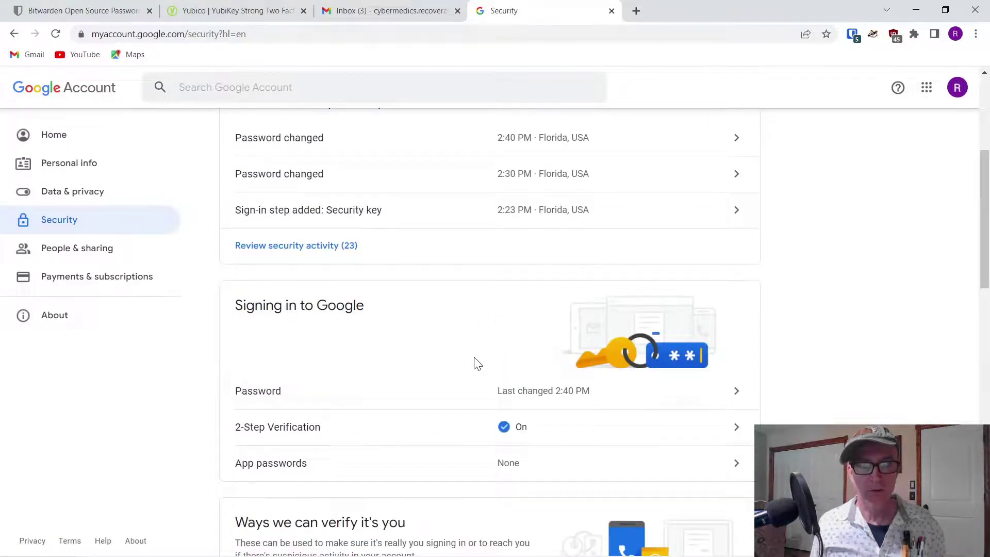
{"action": "left_click", "coordinate": [734, 396]}
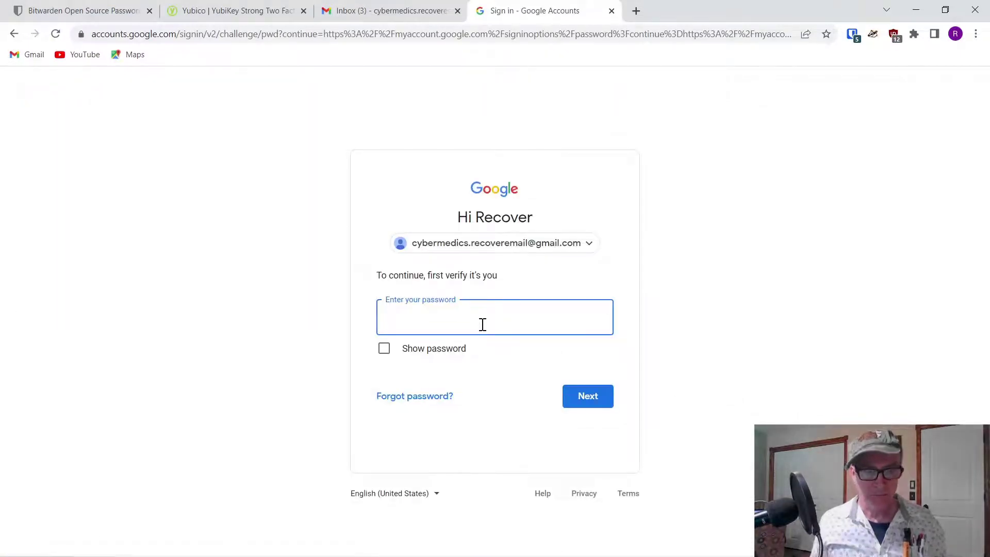
Reveal the Bitwarden-plus-YubiKey password and submit it to re-verify identity
{"action": "left_click", "coordinate": [385, 348]}
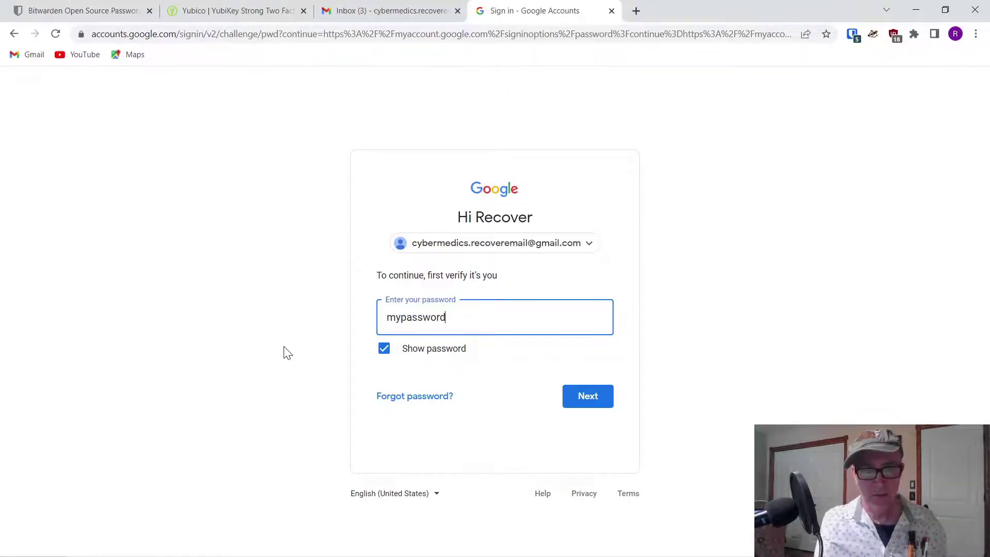
{"action": "key", "text": "Return"}
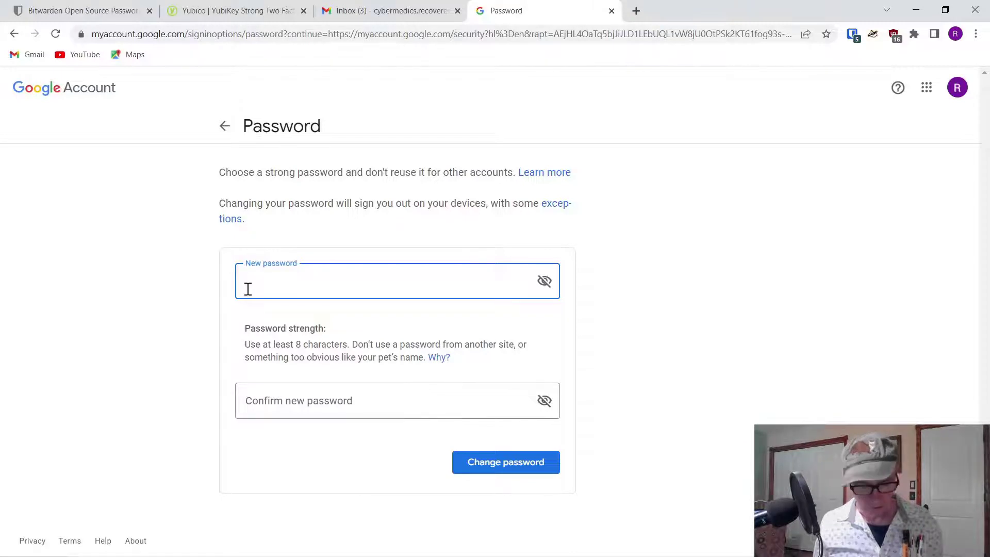
Fill both new-password fields with the Bitwarden part plus the YubiKey part, shown in plain text
{"action": "key", "text": "ctrl+shift+l"}
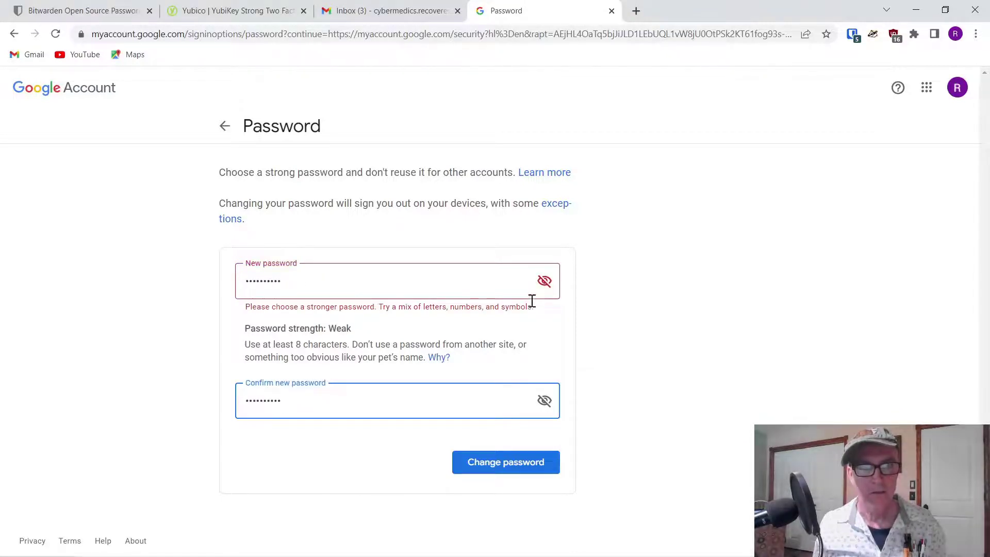
{"action": "left_click", "coordinate": [545, 282]}
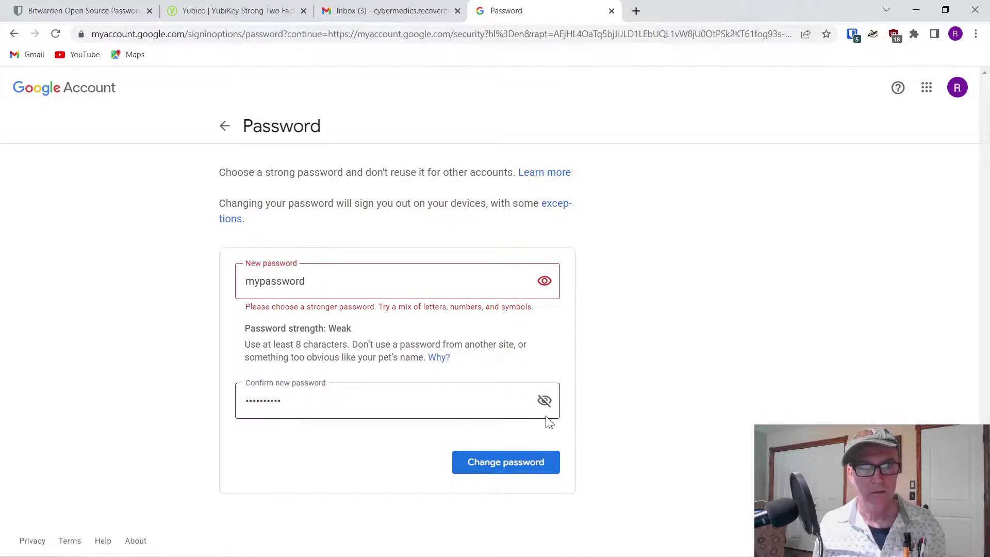
{"action": "left_click", "coordinate": [544, 401]}
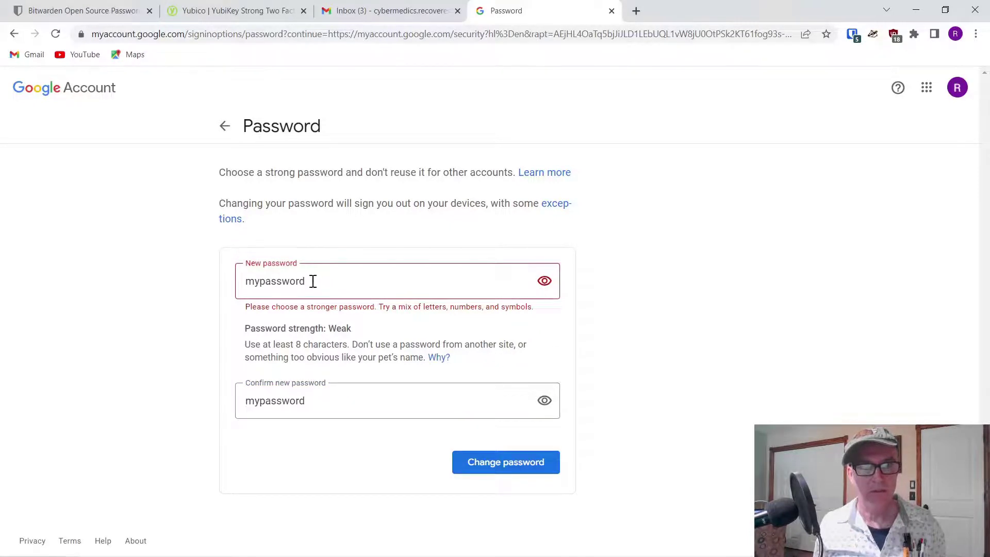
{"action": "left_click", "coordinate": [312, 281]}
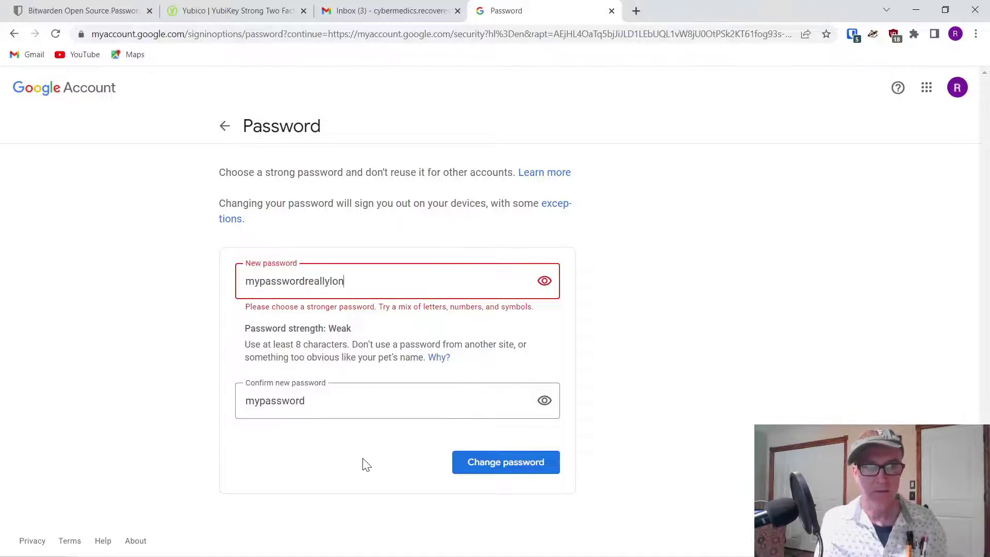
{"action": "left_click", "coordinate": [326, 400]}
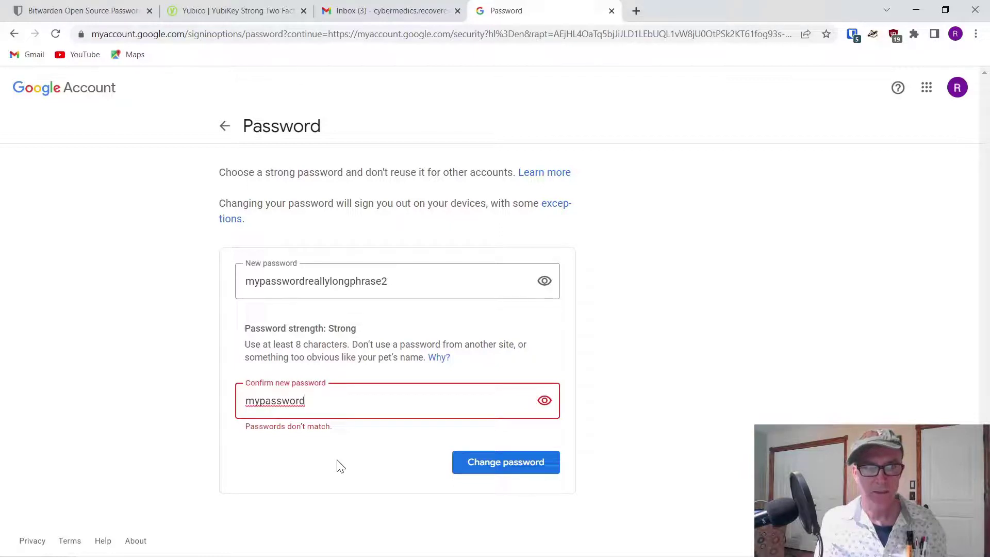
{"action": "key", "text": "Return"}
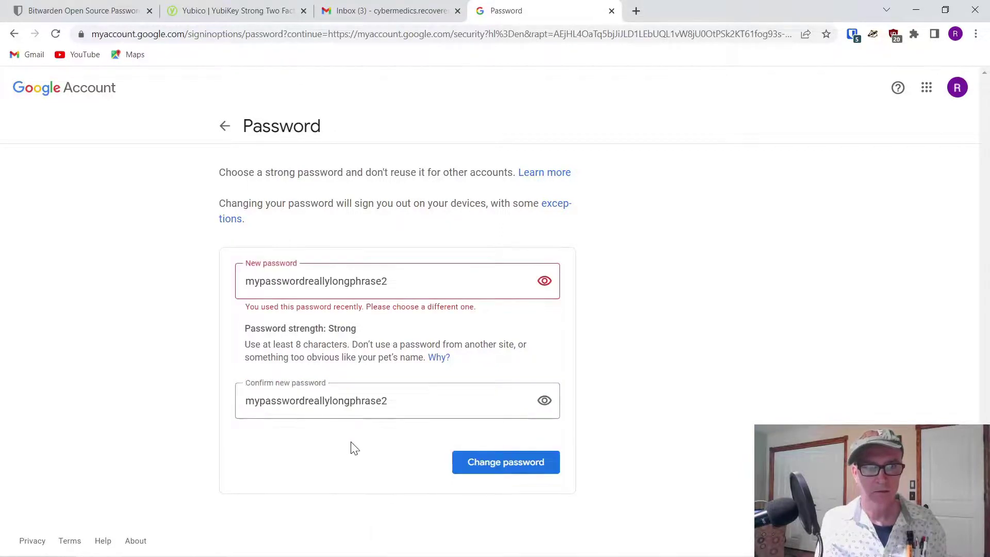
Change the trailing 2 to 3 in both password fields and save the new password
{"action": "left_click", "coordinate": [403, 287]}
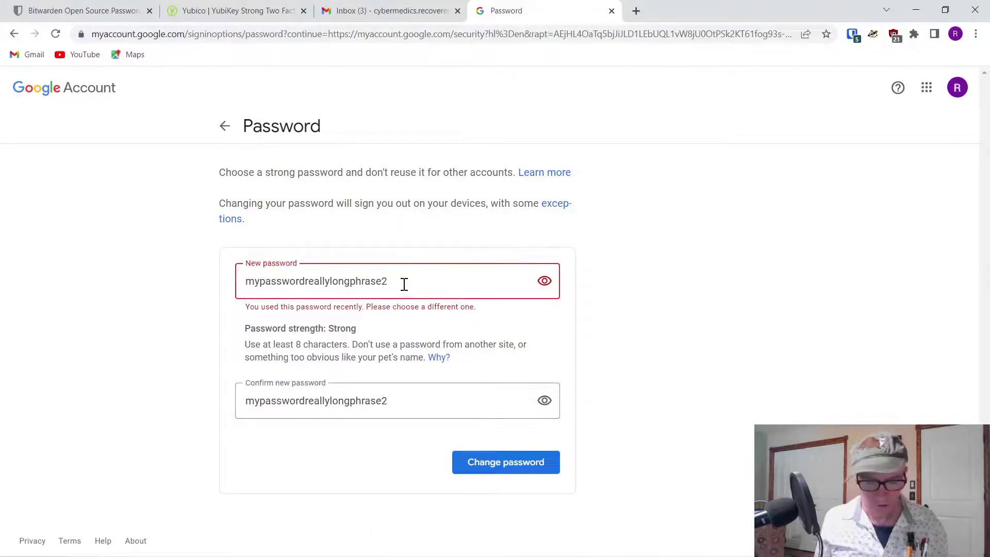
{"action": "key", "text": "BackSpace"}
{"action": "type", "text": "3"}
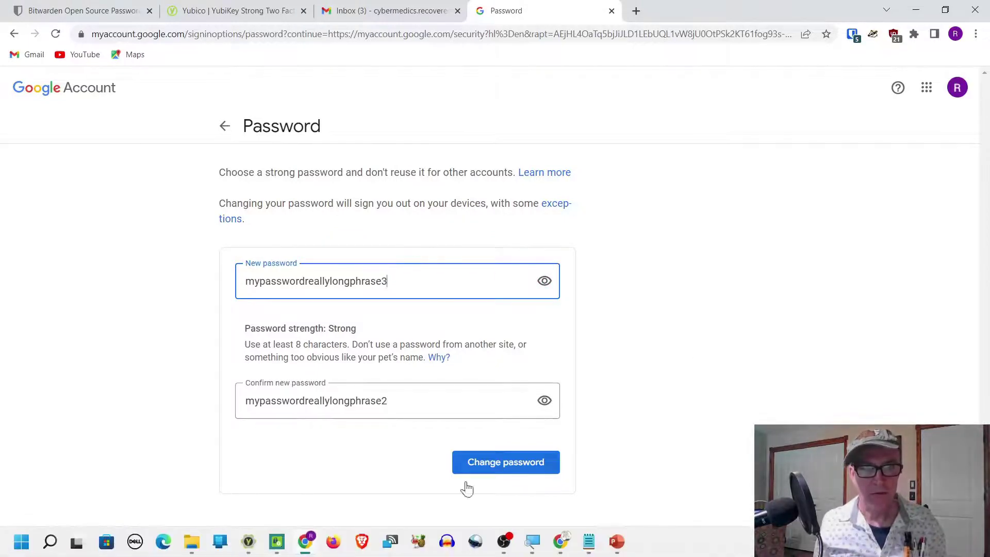
{"action": "left_click", "coordinate": [387, 397]}
{"action": "key", "text": "BackSpace"}
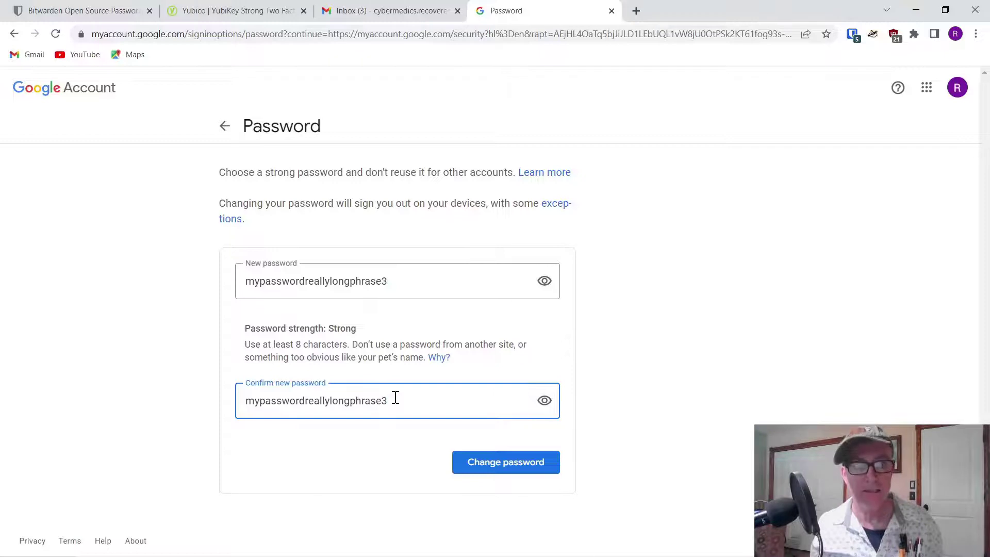
{"action": "type", "text": "3"}
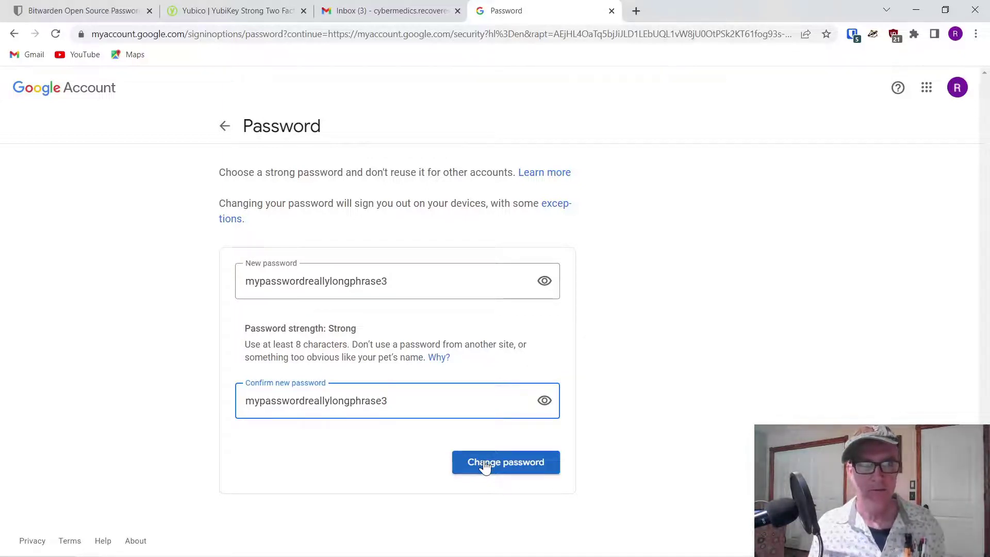
{"action": "left_click", "coordinate": [486, 465]}
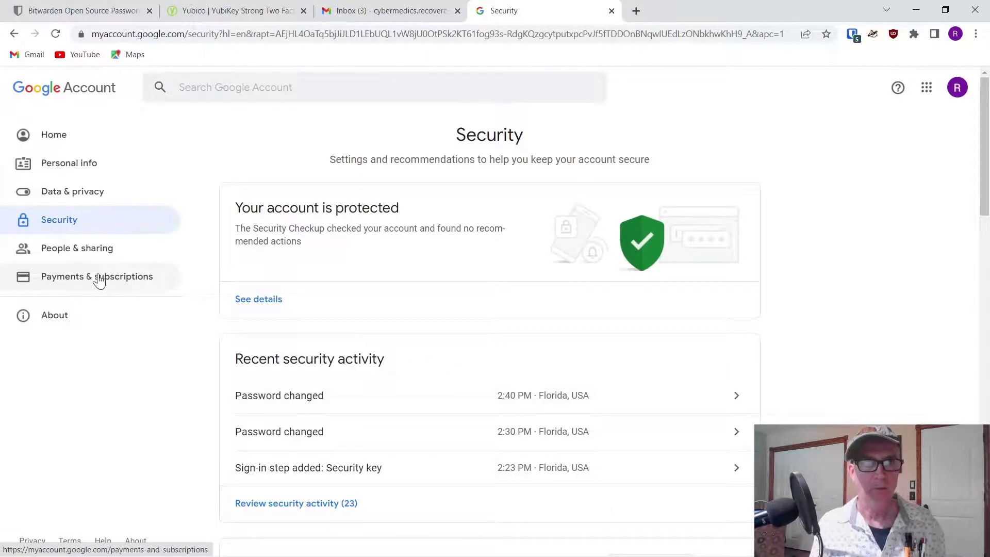
Sign out of Google, go to Gmail, then bring YubiKey Manager to the front
{"action": "left_click", "coordinate": [958, 87]}
{"action": "left_click", "coordinate": [856, 309]}
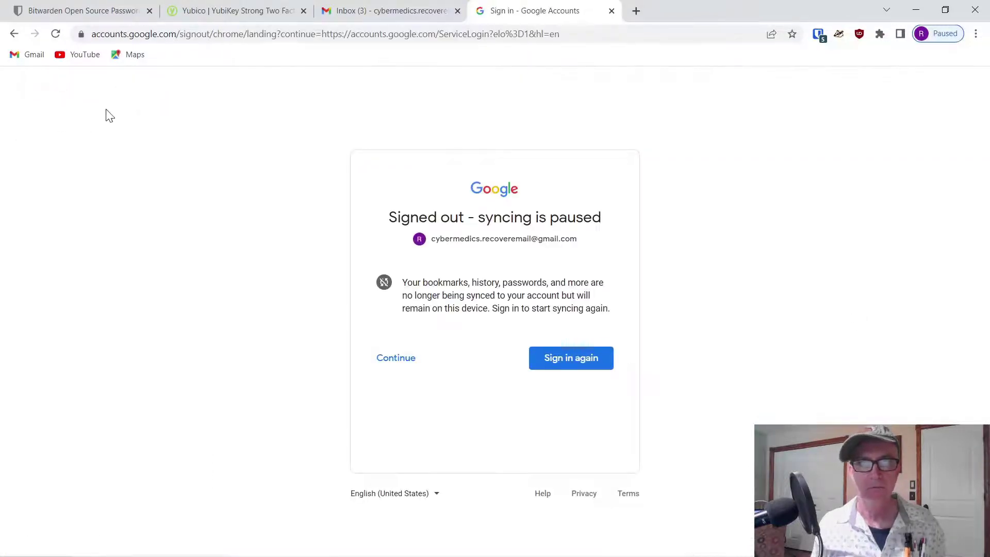
{"action": "left_click", "coordinate": [334, 34]}
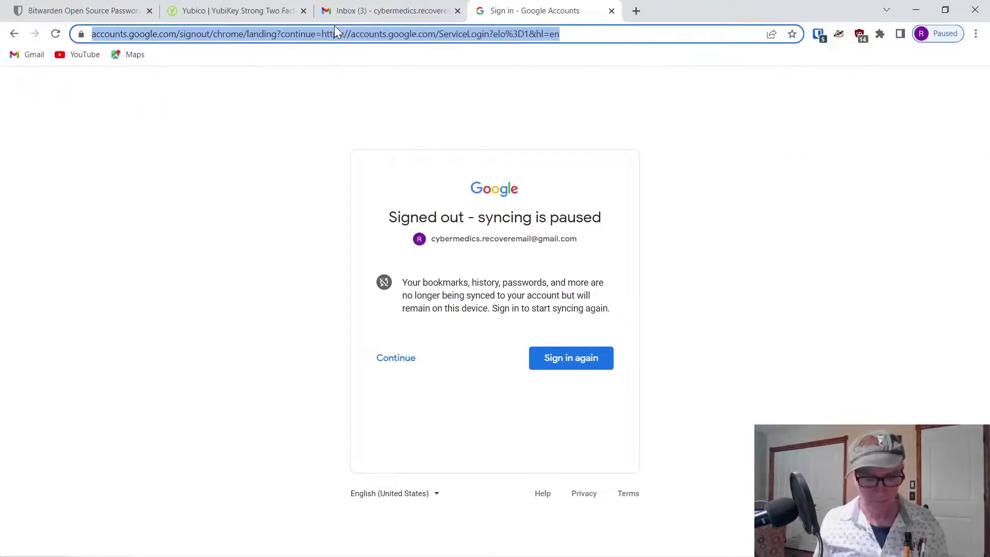
{"action": "type", "text": "gme"}
{"action": "key", "text": "BackSpace"}
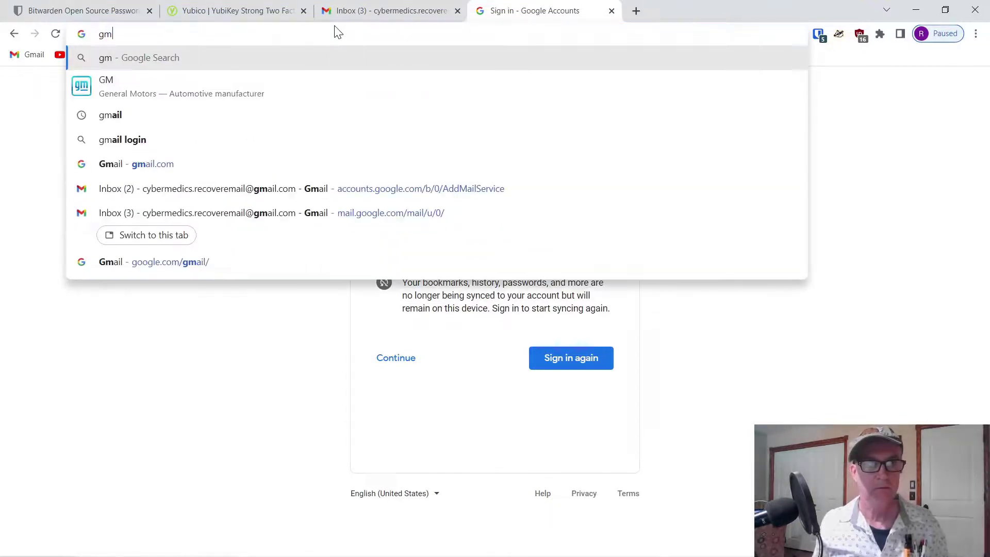
{"action": "type", "text": "ail"}
{"action": "key", "text": "Return"}
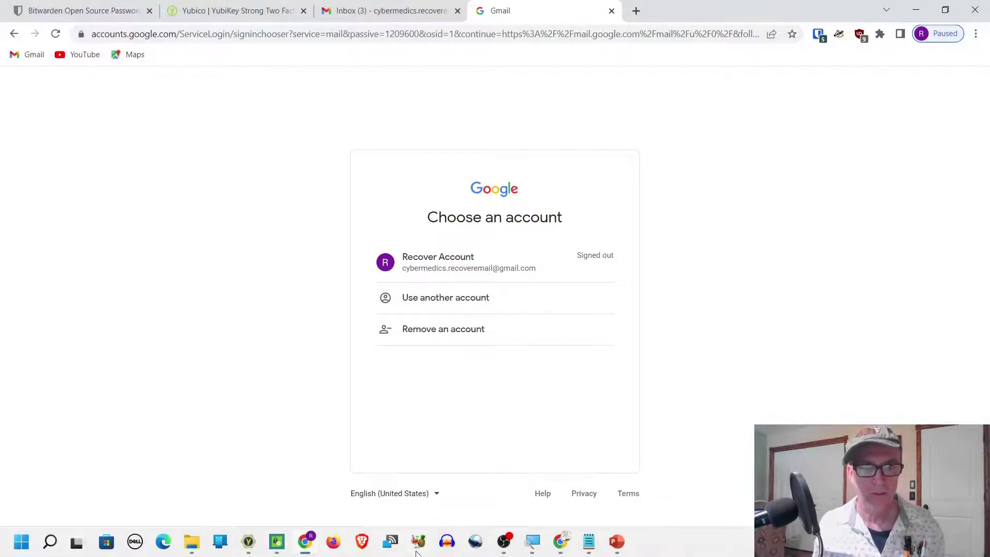
{"action": "mouse_move", "coordinate": [248, 541]}
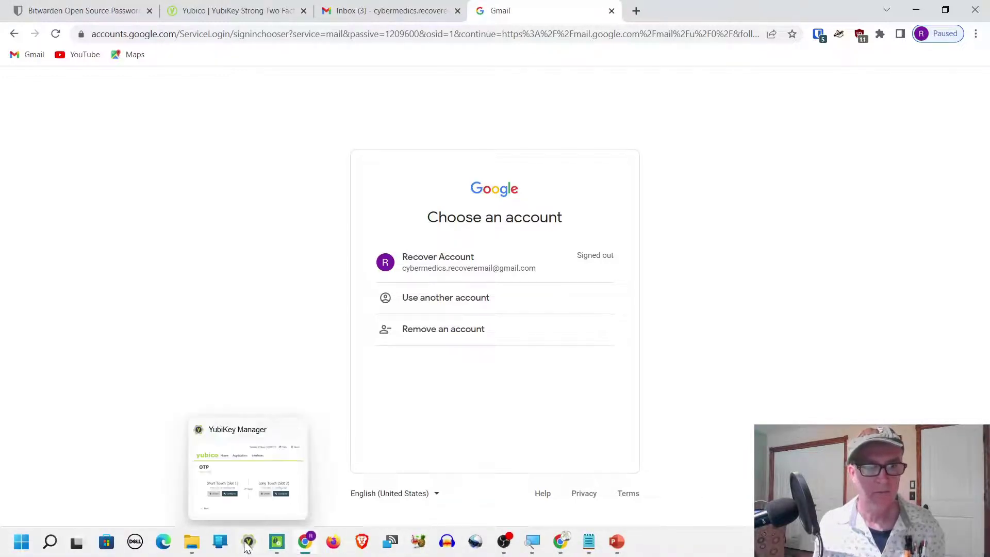
{"action": "left_click", "coordinate": [250, 542]}
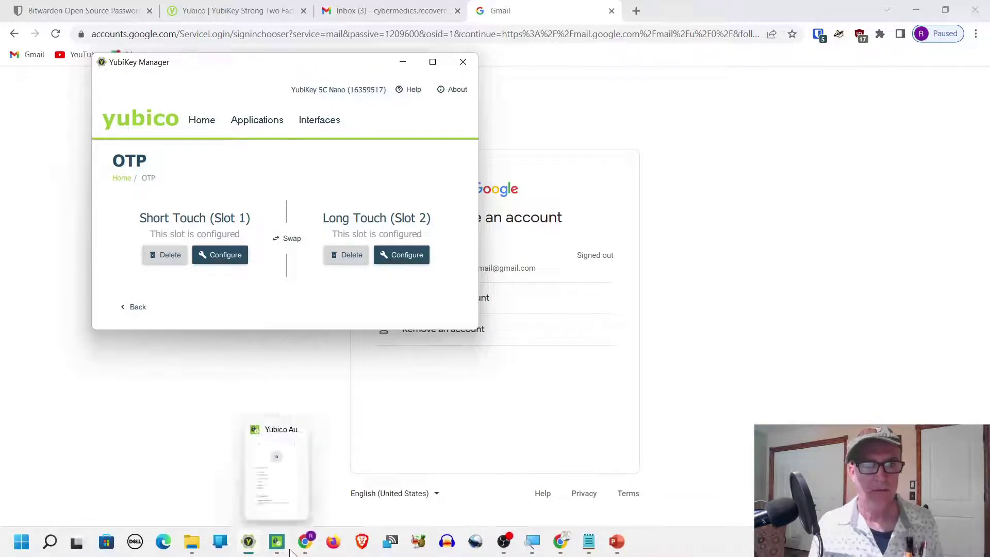
Show the YubiKey Manager taskbar shortcut menus, then dismiss them
{"action": "right_click", "coordinate": [248, 544]}
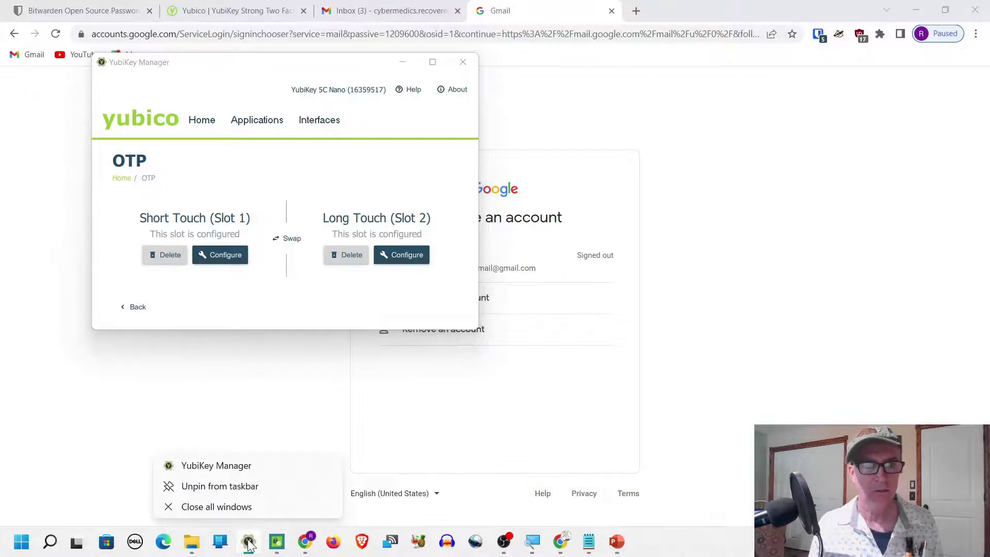
{"action": "right_click", "coordinate": [236, 467]}
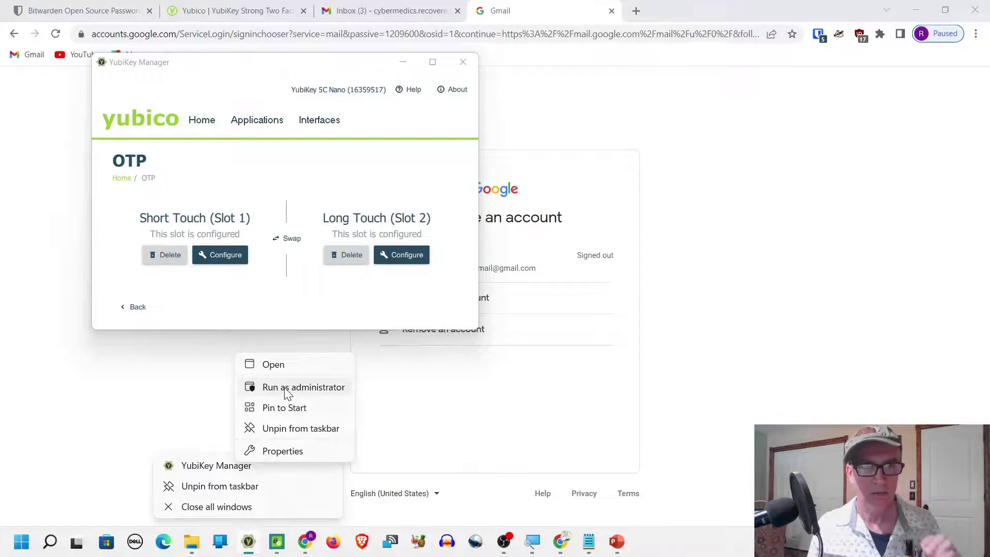
{"action": "left_click", "coordinate": [199, 84]}
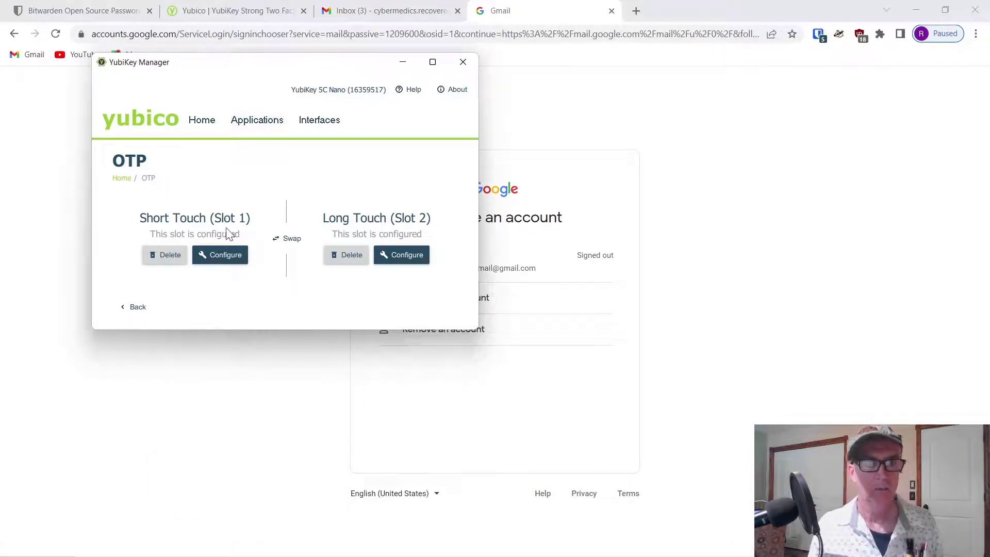
Start configuring the OTP Long Touch slot (Slot 2) with a static password
{"action": "left_click", "coordinate": [248, 122]}
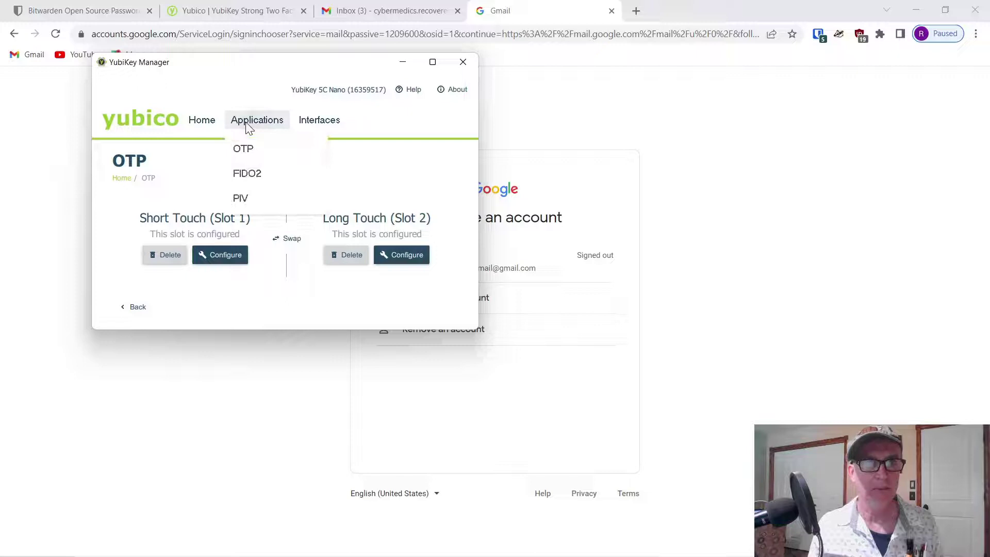
{"action": "left_click", "coordinate": [243, 150]}
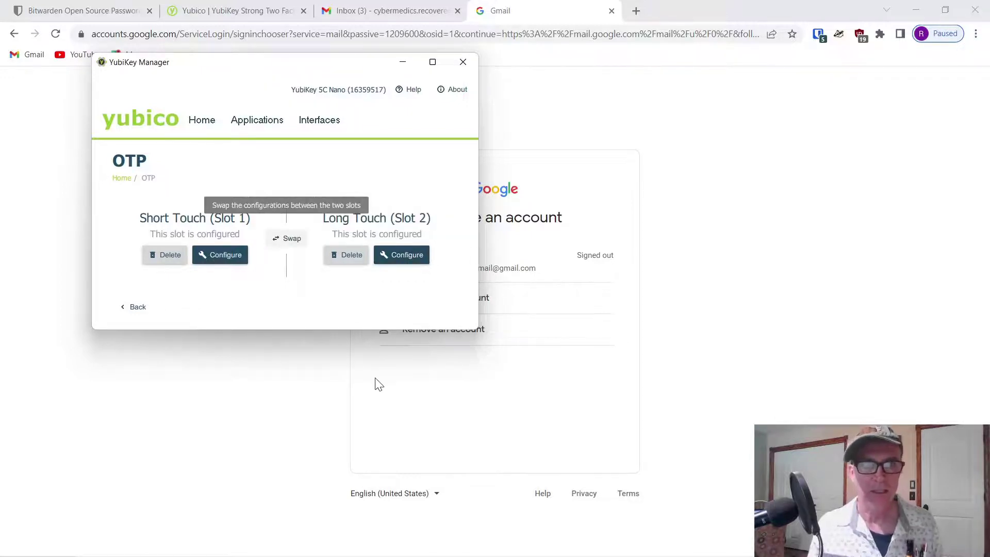
{"action": "left_click", "coordinate": [407, 258]}
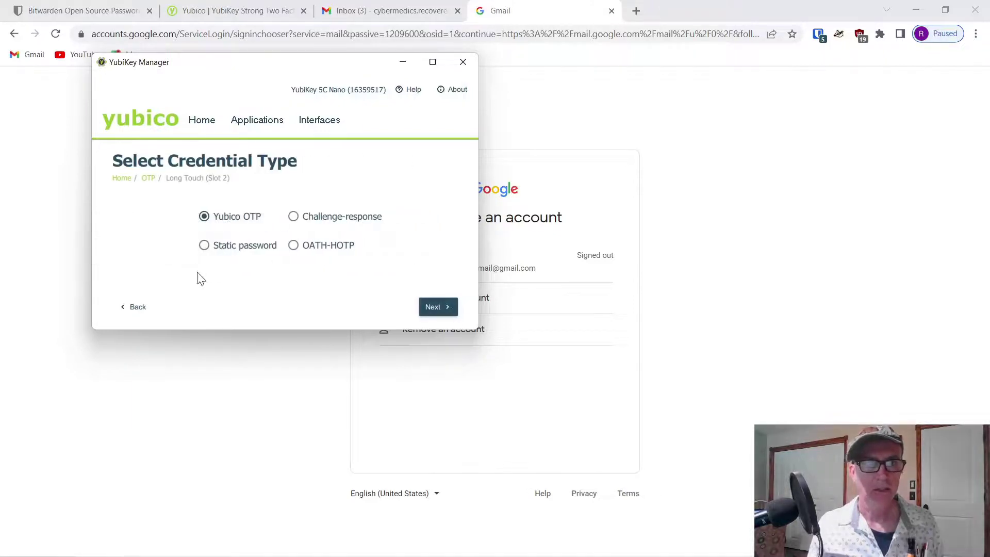
{"action": "left_click", "coordinate": [203, 245]}
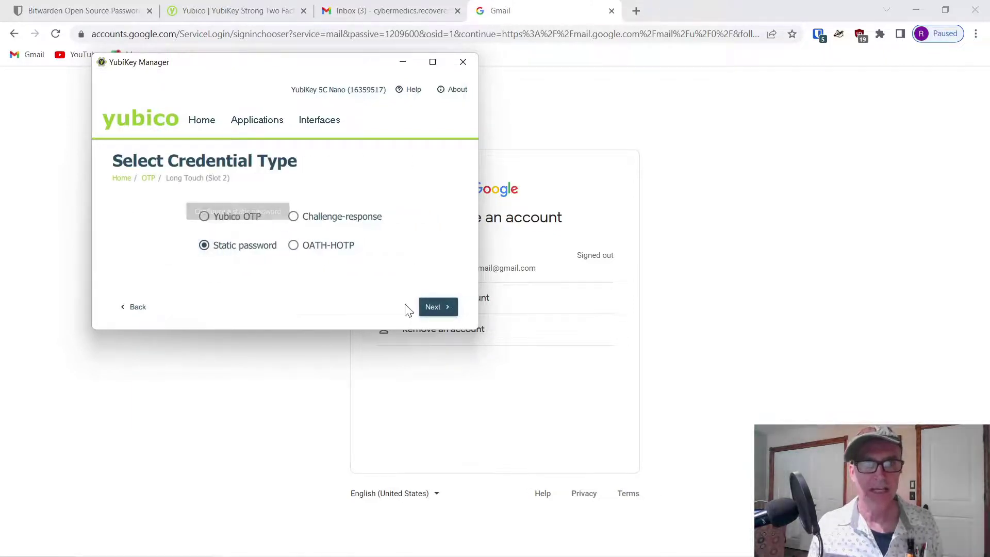
{"action": "left_click", "coordinate": [437, 307]}
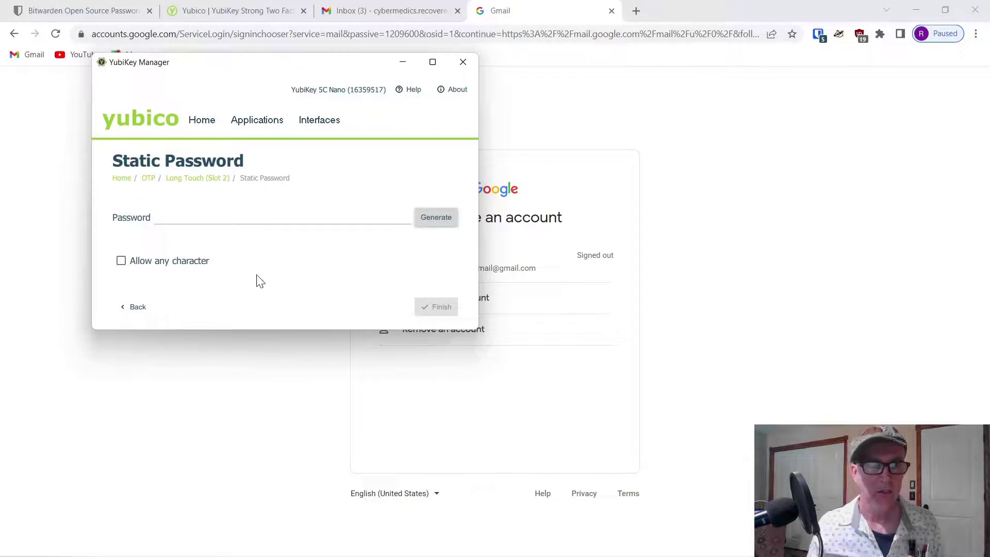
Try generating random passwords with and without Allow any character, leaving the field empty
{"action": "left_click", "coordinate": [203, 225]}
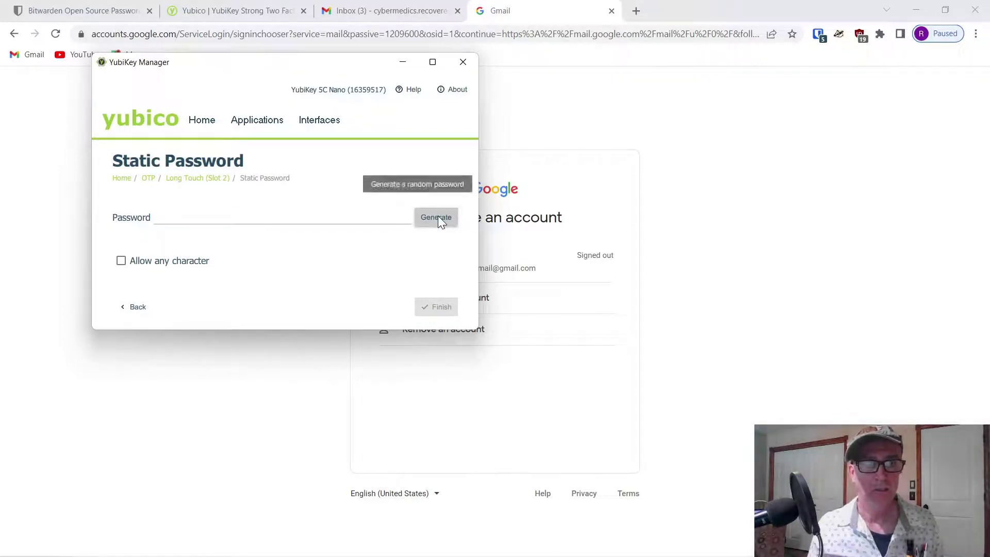
{"action": "left_click", "coordinate": [438, 216]}
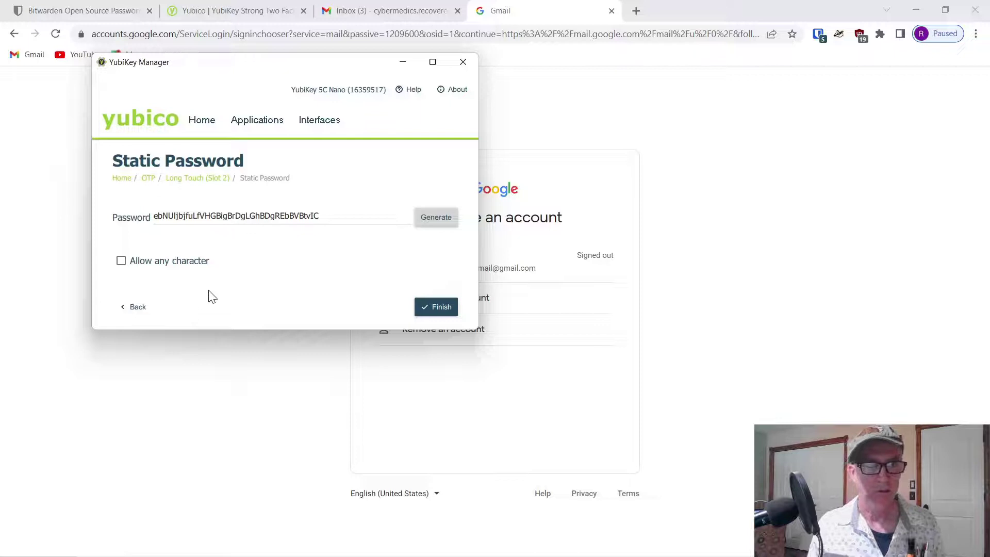
{"action": "left_click", "coordinate": [121, 261]}
{"action": "left_click", "coordinate": [436, 217]}
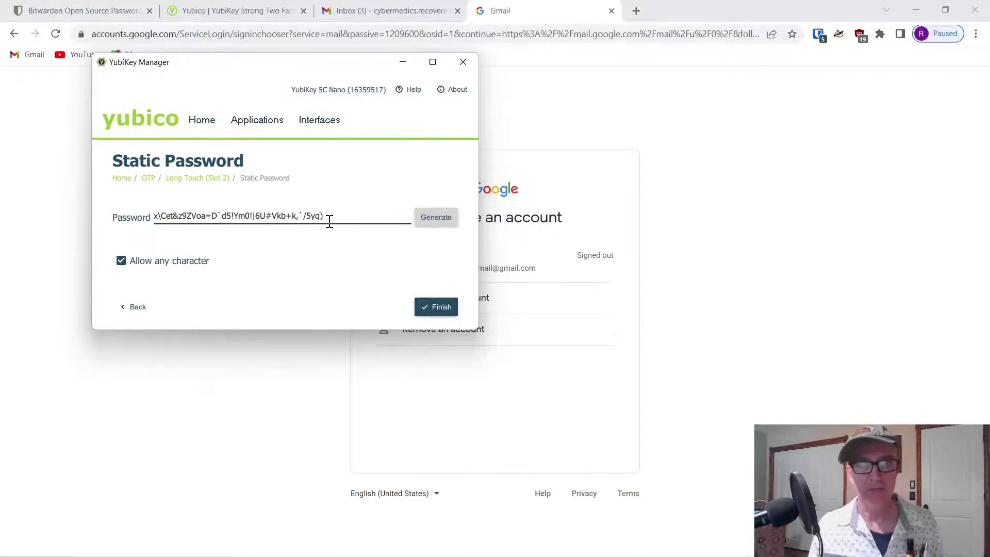
{"action": "left_click", "coordinate": [345, 253]}
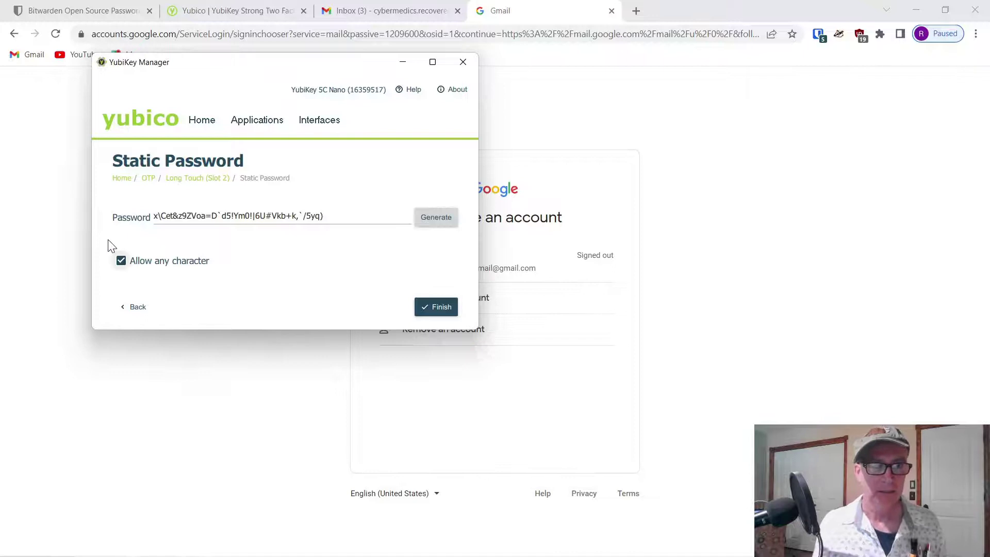
{"action": "left_click", "coordinate": [121, 261]}
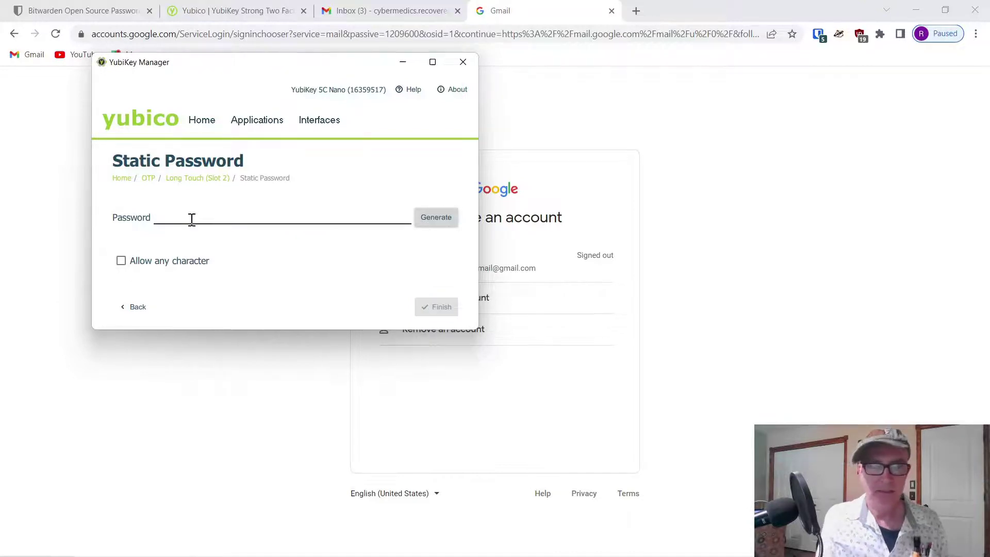
{"action": "left_click", "coordinate": [175, 213]}
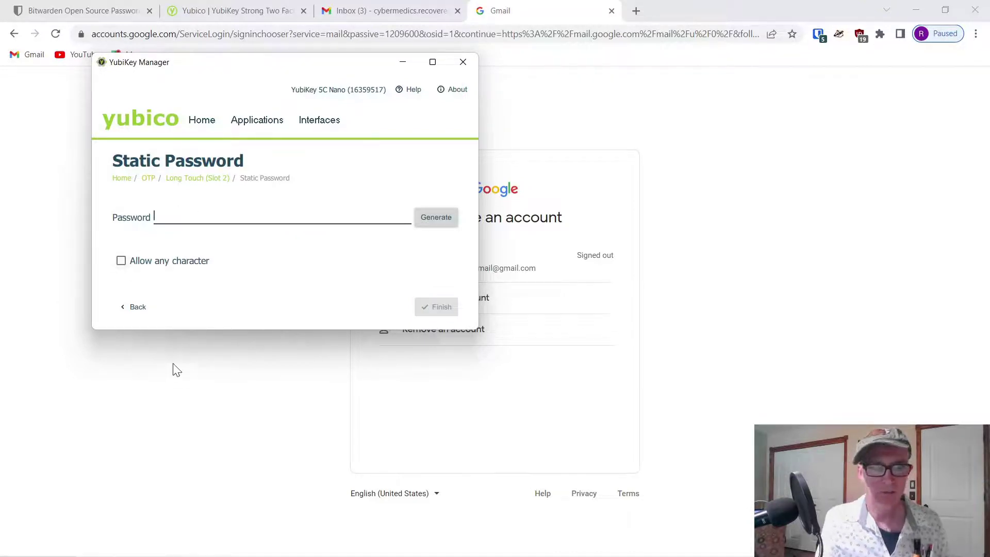
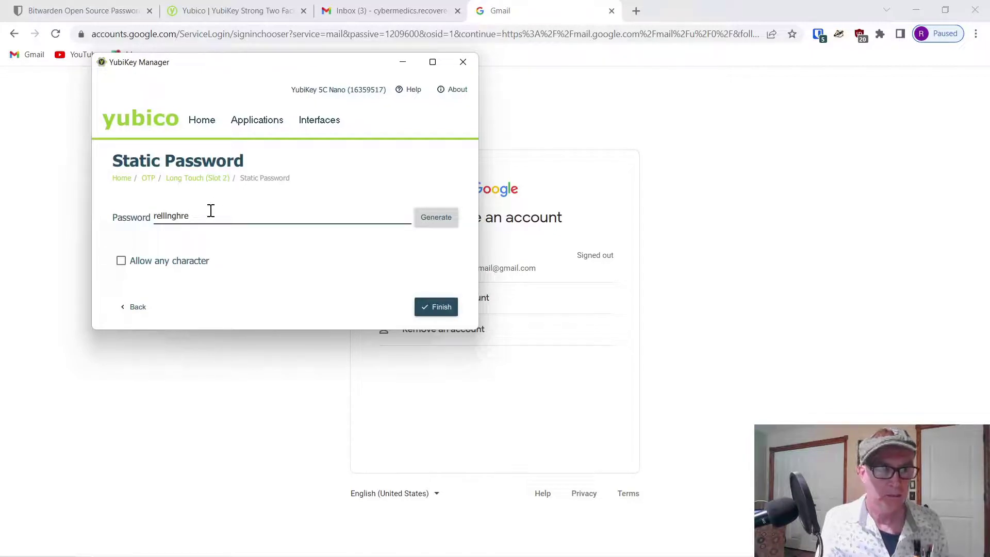
{"action": "double_click", "coordinate": [302, 214]}
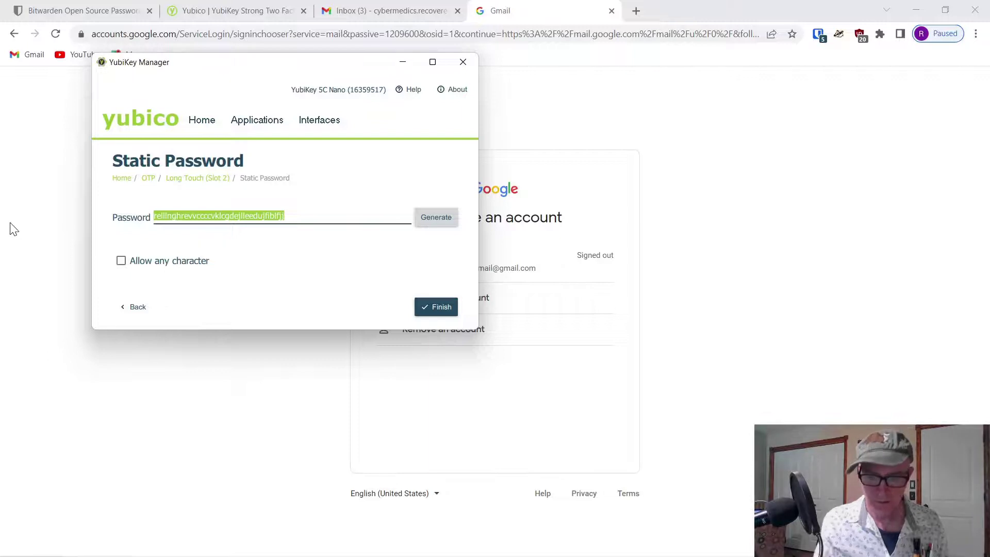
{"action": "key", "text": "BackSpace"}
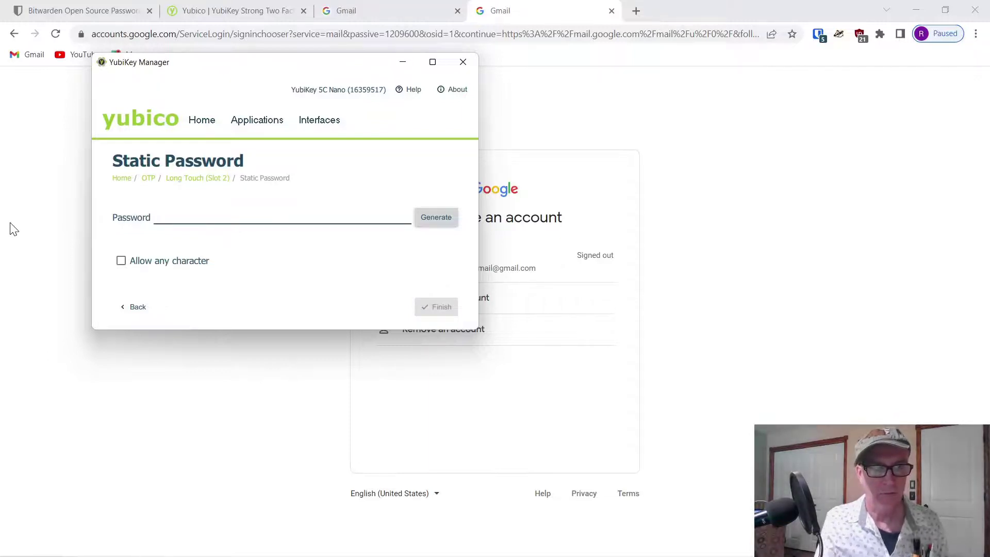
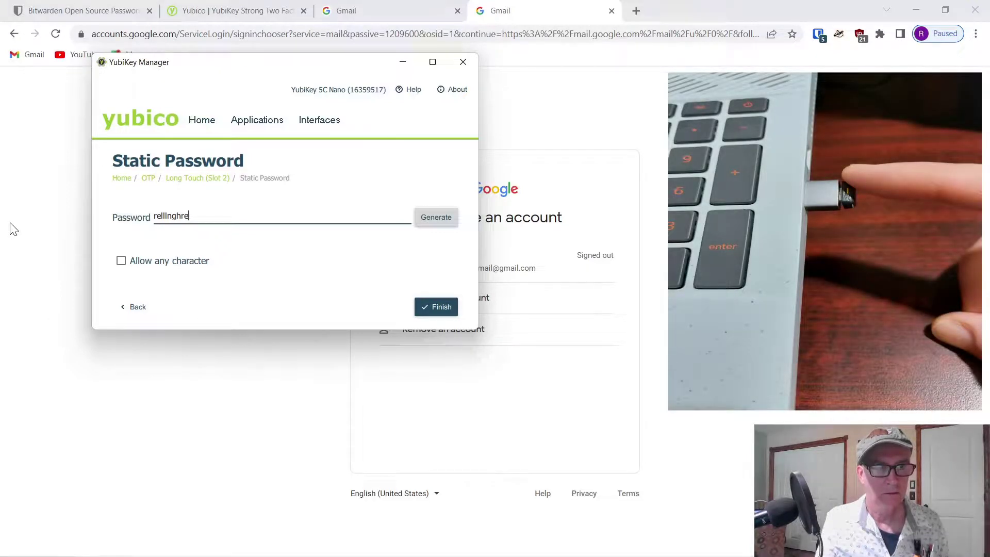
{"action": "double_click", "coordinate": [198, 215]}
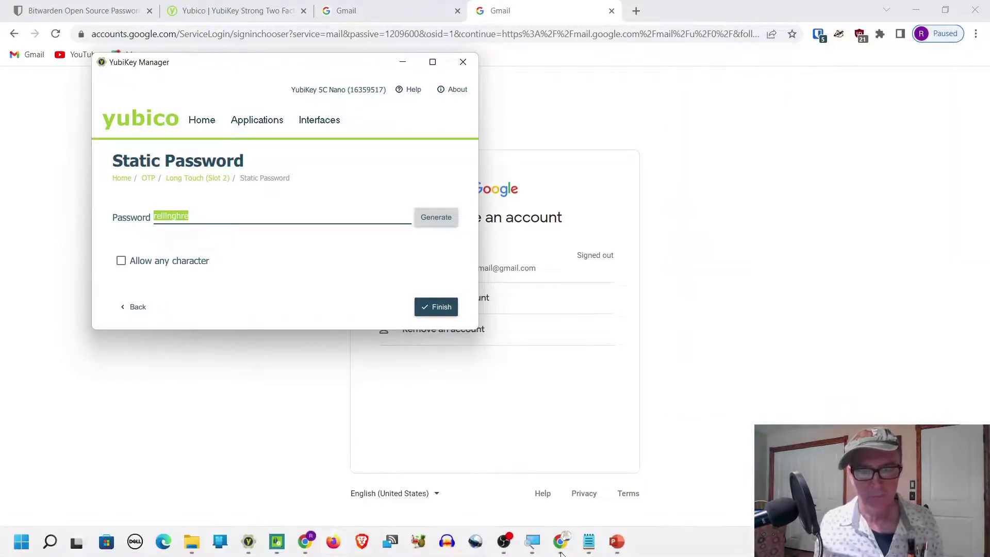
{"action": "left_click", "coordinate": [590, 542]}
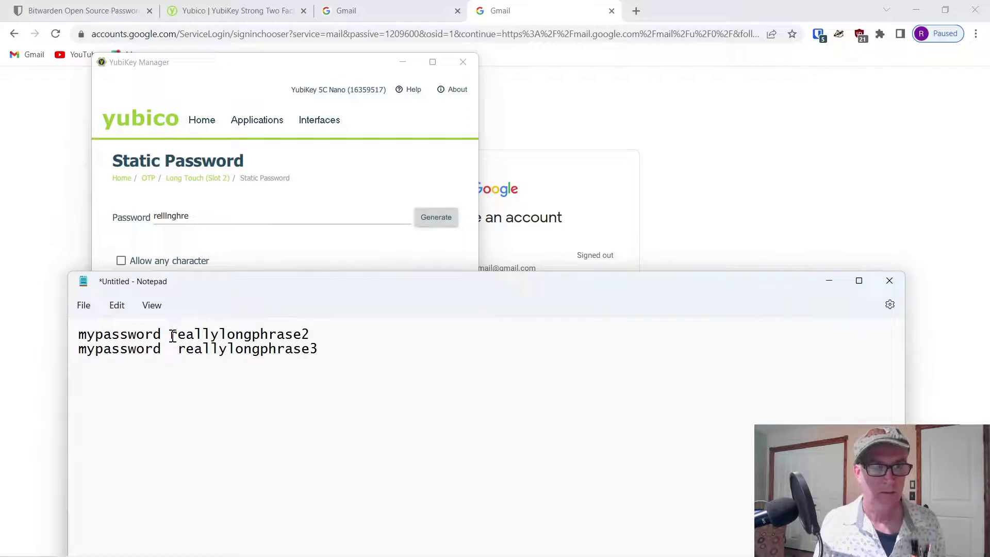
{"action": "left_click_drag", "start_coordinate": [171, 333], "coordinate": [315, 334]}
{"action": "key", "text": "ctrl+c"}
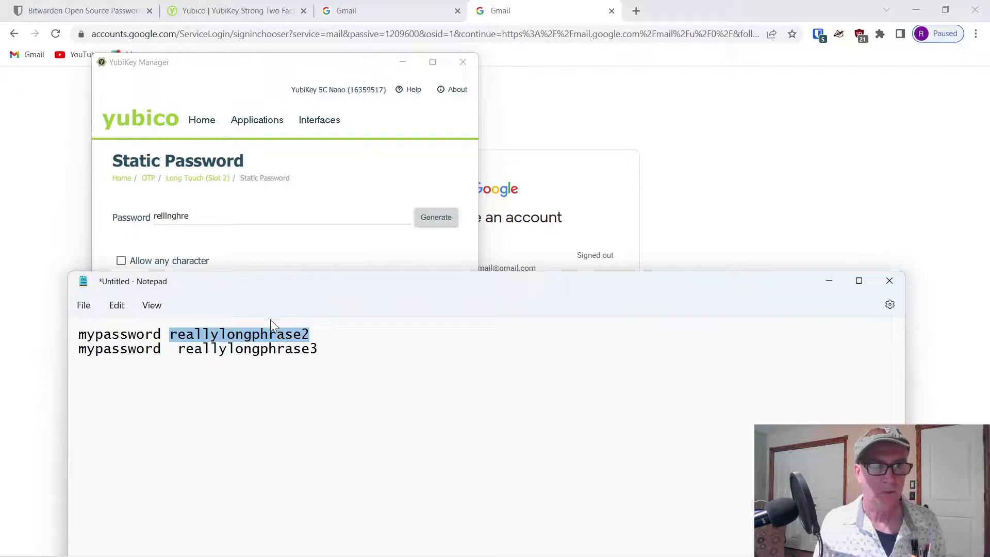
{"action": "left_click", "coordinate": [185, 221]}
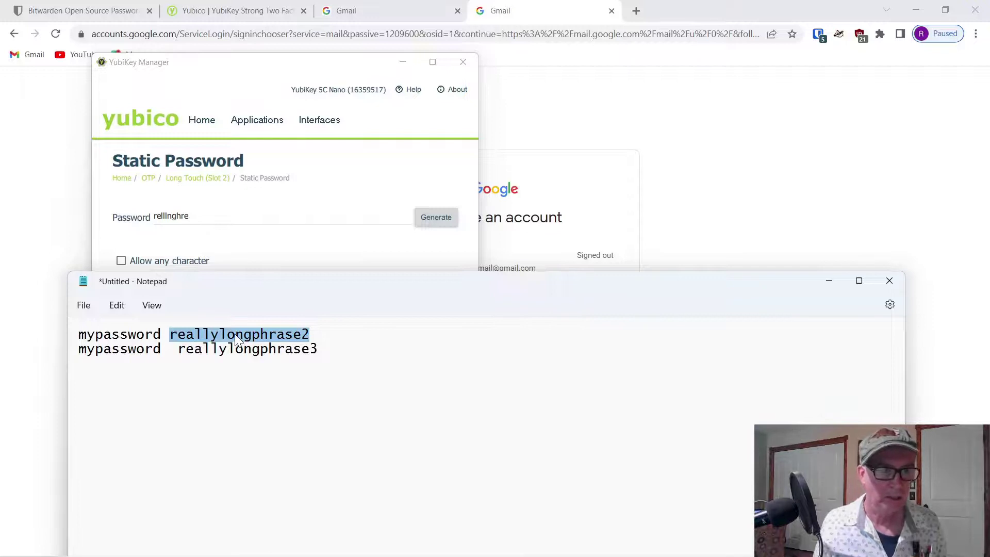
{"action": "left_click", "coordinate": [228, 256]}
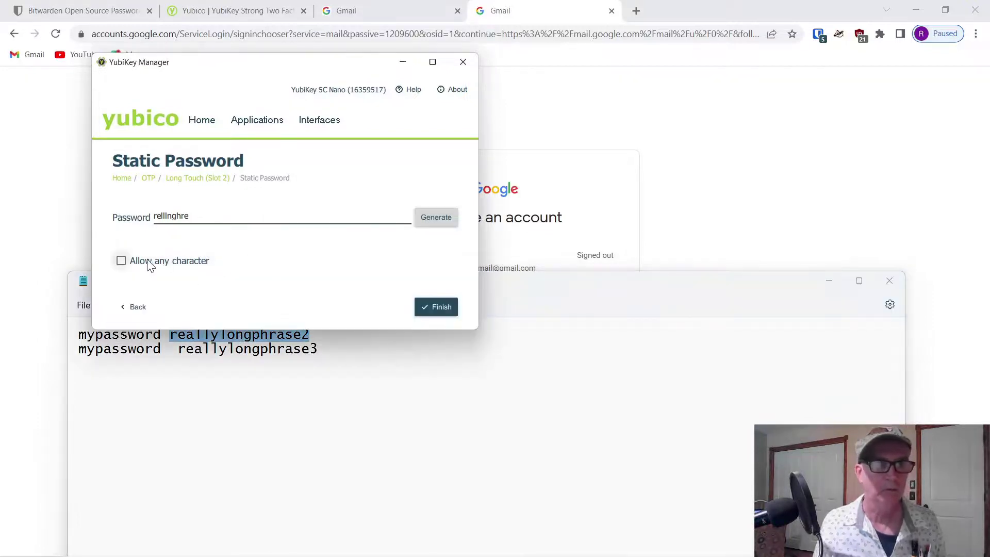
{"action": "left_click", "coordinate": [122, 262]}
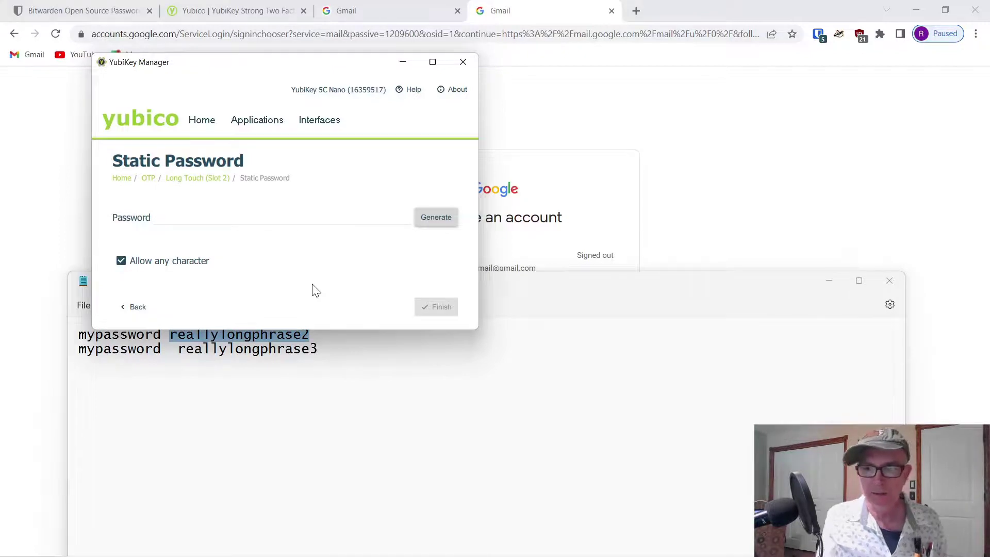
{"action": "left_click", "coordinate": [236, 218]}
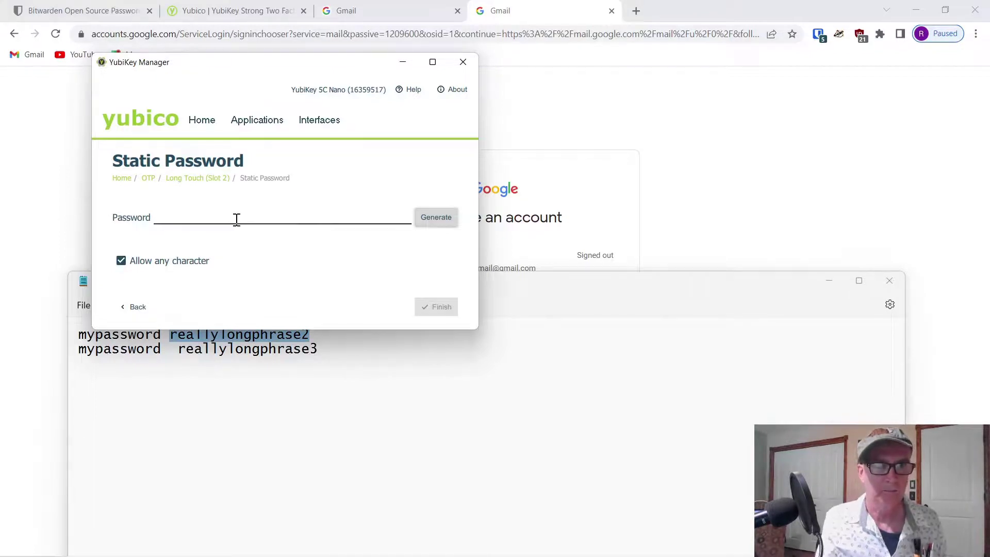
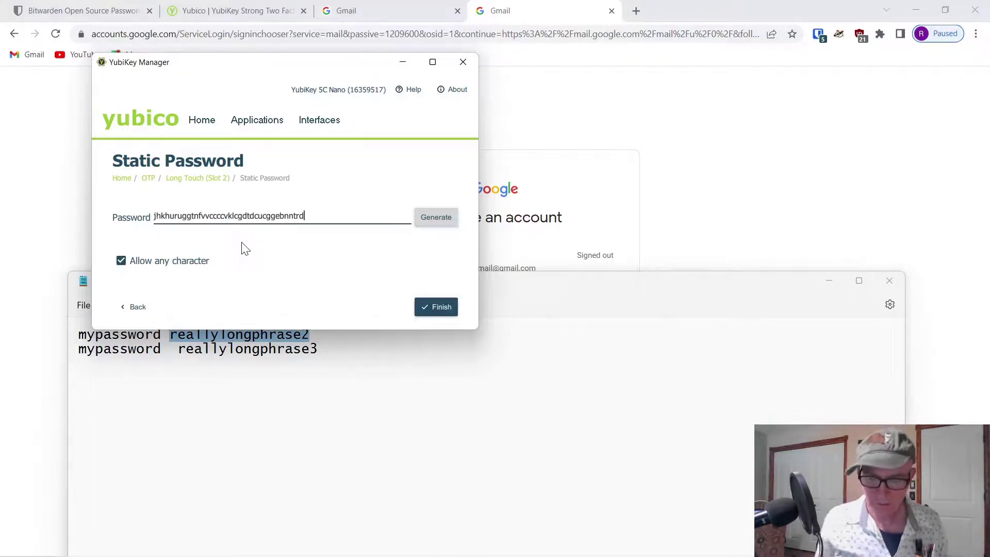
{"action": "key", "text": "BackSpace"}
{"action": "key", "text": "BackSpace"}
{"action": "key", "text": "BackSpace"}
{"action": "key", "text": "BackSpace"}
{"action": "key", "text": "BackSpace"}
{"action": "key", "text": "BackSpace"}
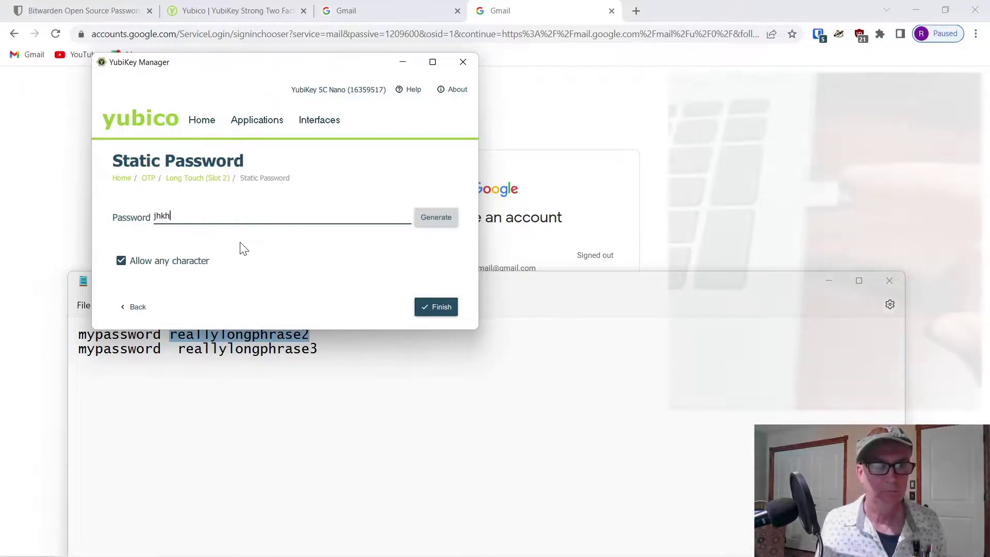
{"action": "key", "text": "BackSpace"}
{"action": "key", "text": "BackSpace"}
{"action": "key", "text": "BackSpace"}
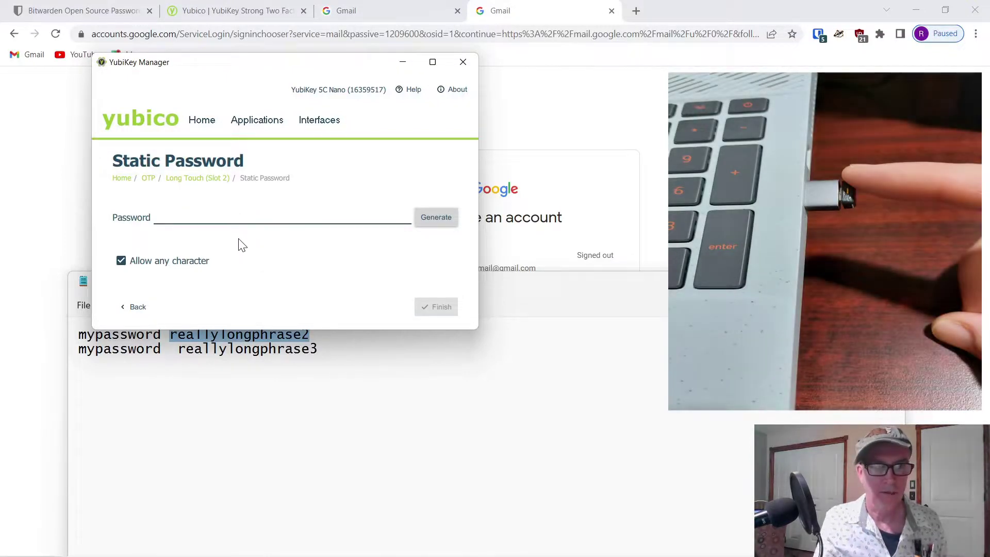
{"action": "key", "text": "ctrl+v"}
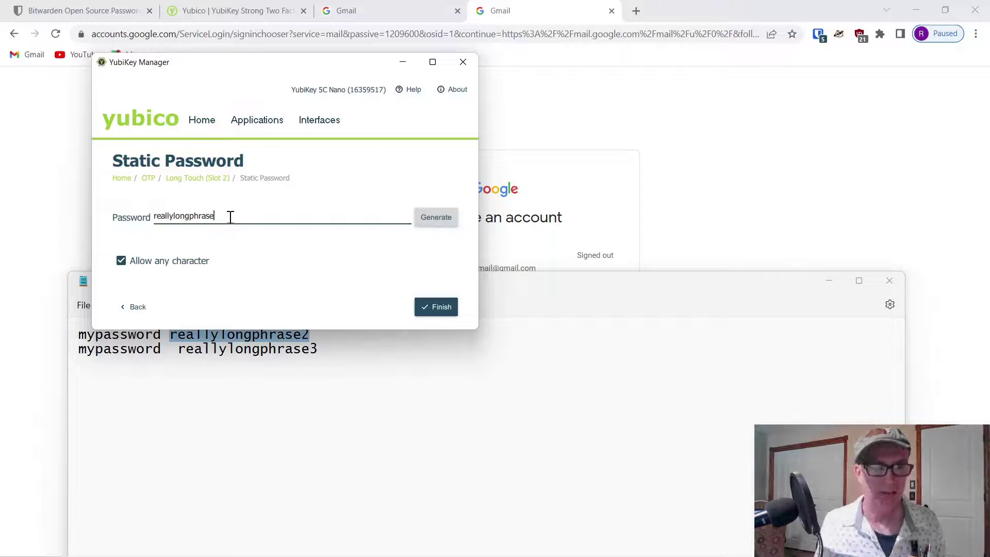
{"action": "key", "text": "BackSpace"}
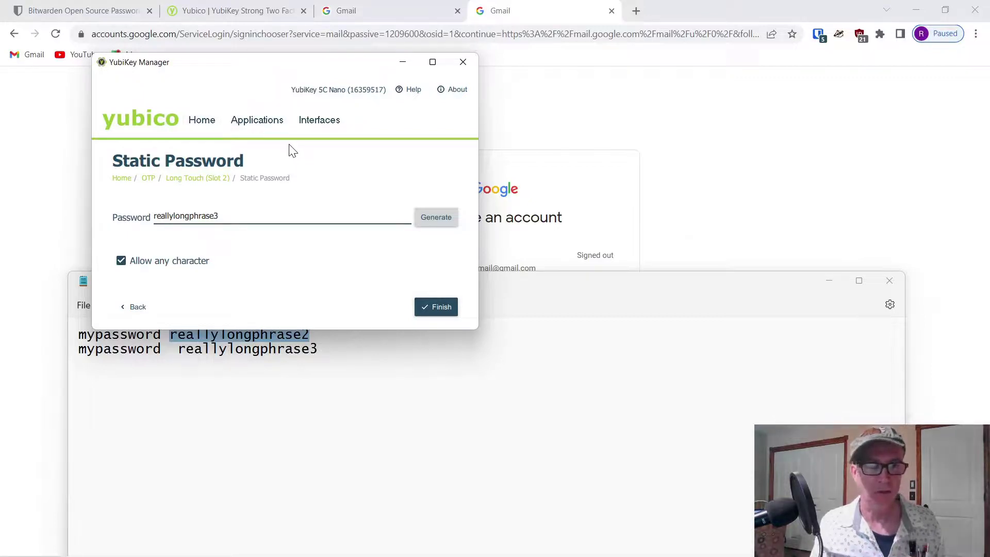
Write the password to Slot 2, confirm the overwrite, and bring the browser forward
{"action": "left_click", "coordinate": [439, 307]}
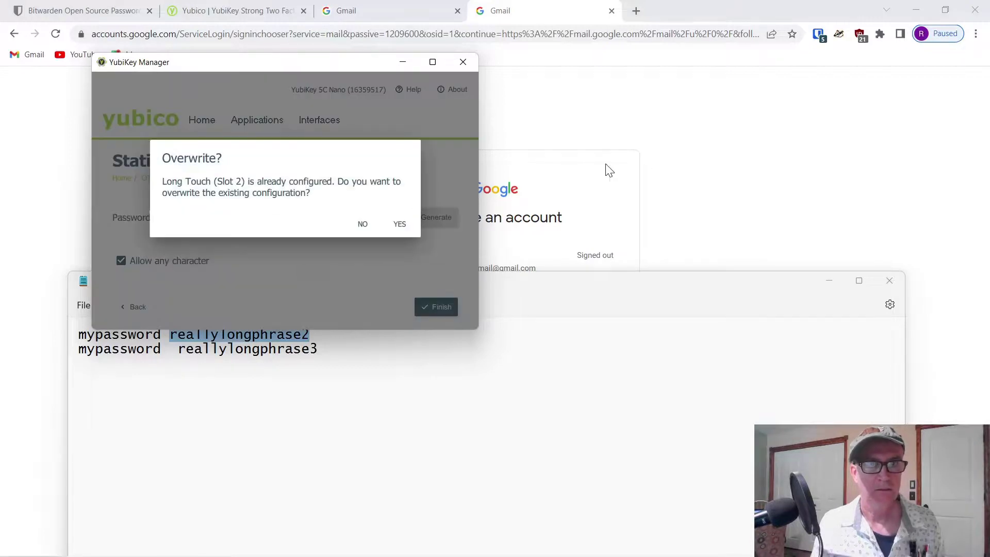
{"action": "left_click", "coordinate": [396, 223]}
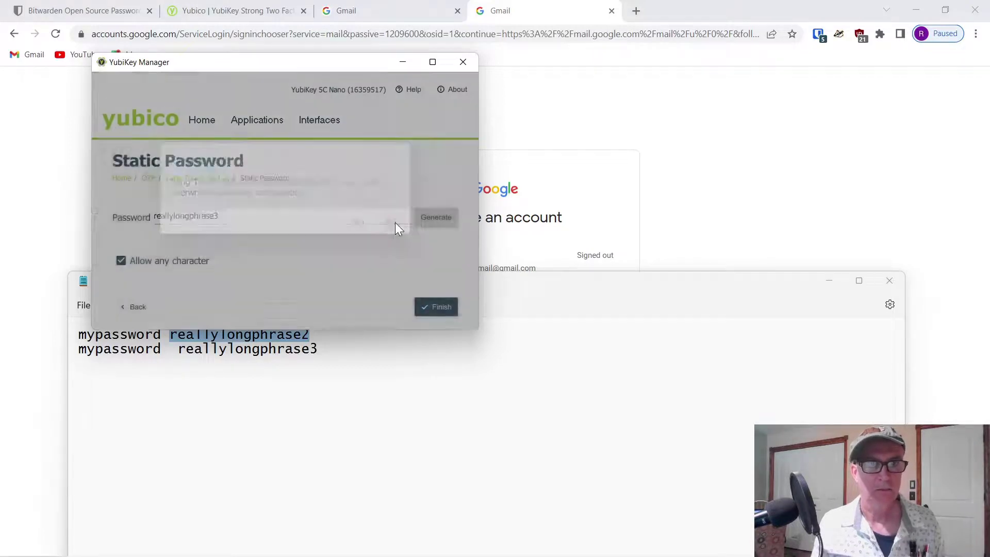
{"action": "left_click", "coordinate": [727, 149]}
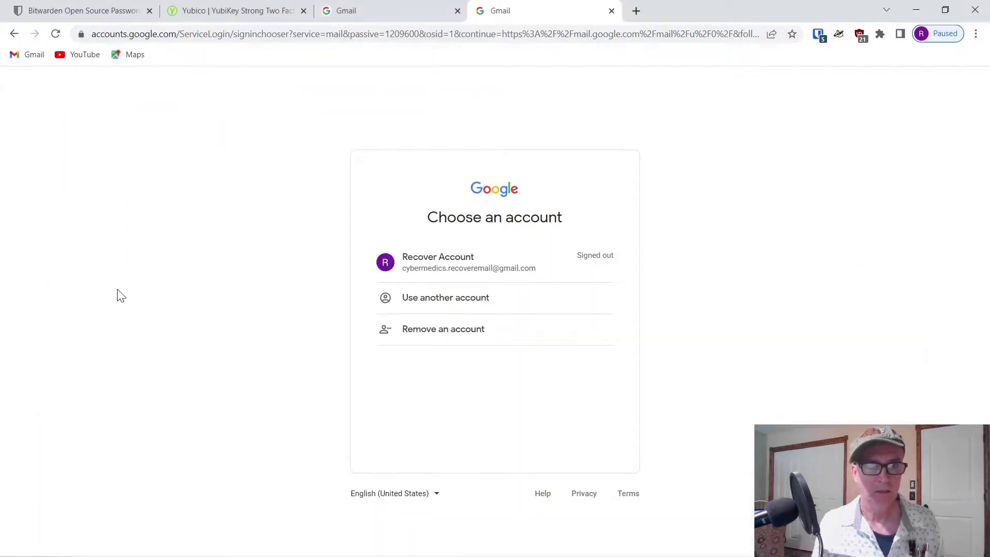
{"action": "key", "text": "alt+Tab"}
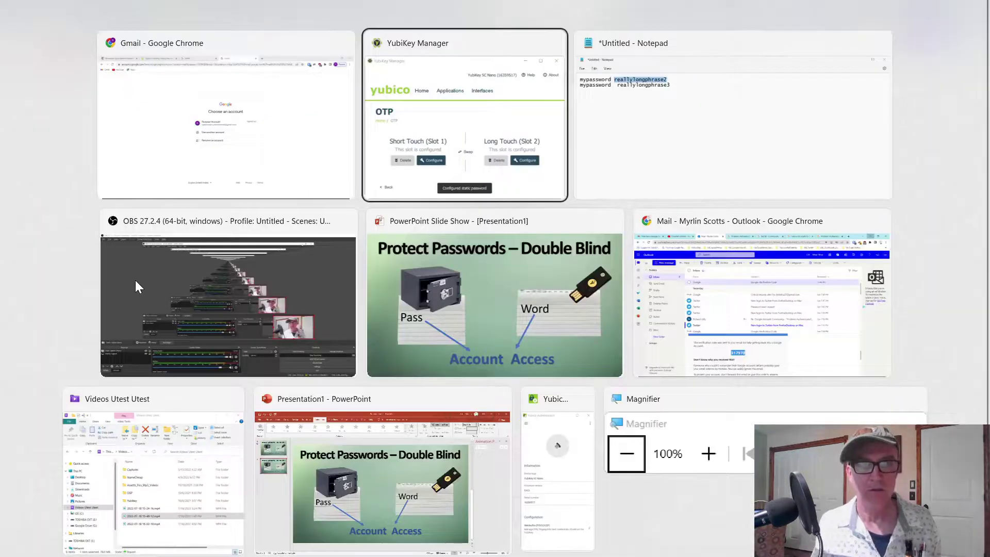
{"action": "key", "text": "alt+Tab"}
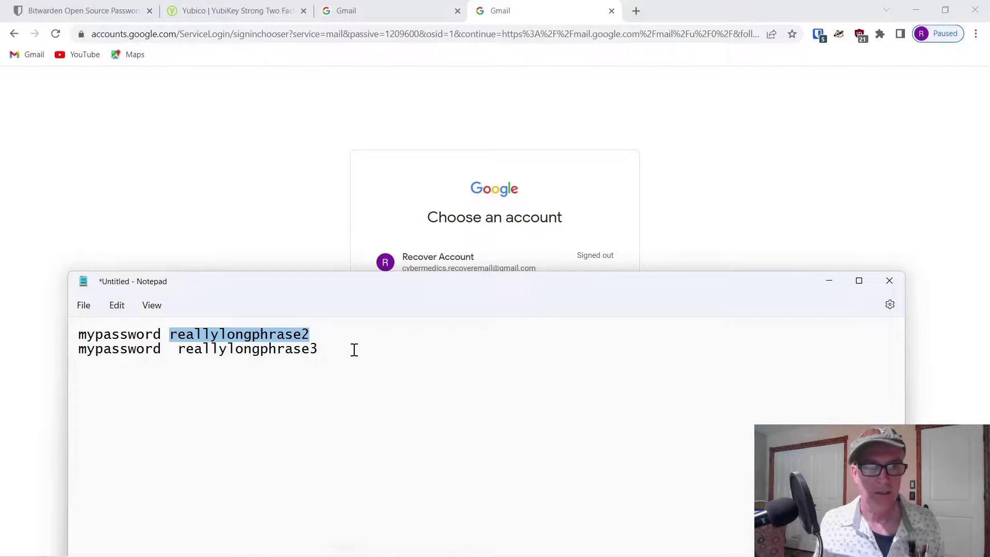
{"action": "left_click", "coordinate": [353, 357]}
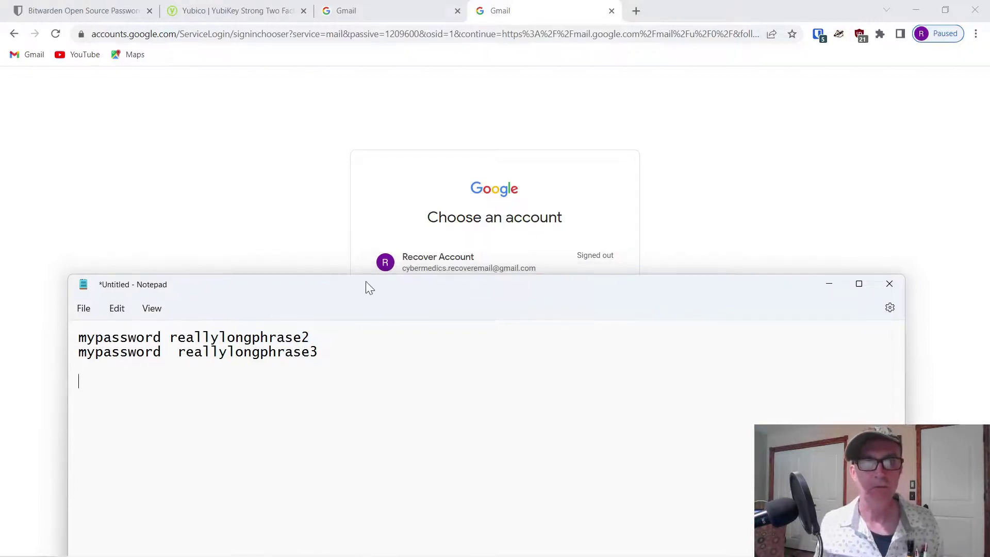
{"action": "left_click_drag", "start_coordinate": [365, 281], "coordinate": [376, 68]}
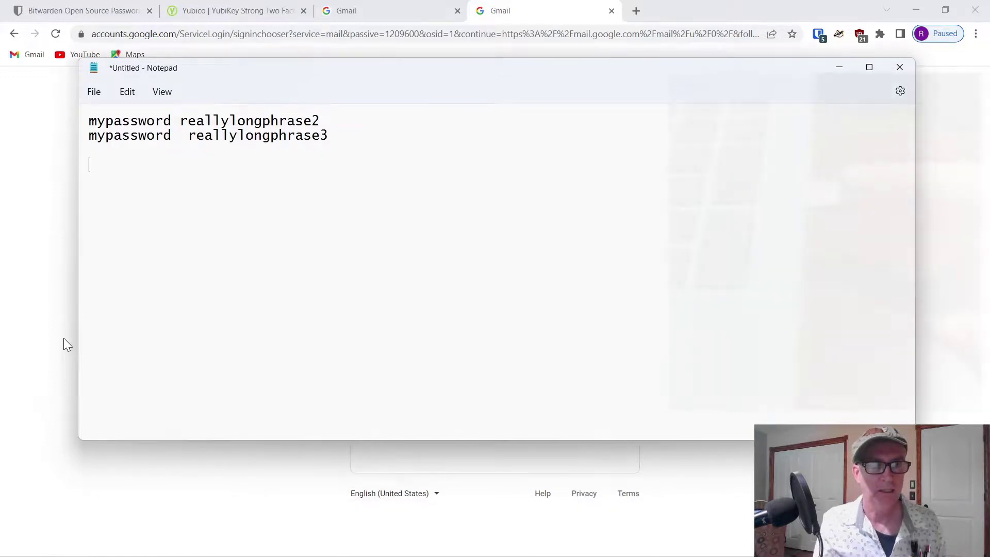
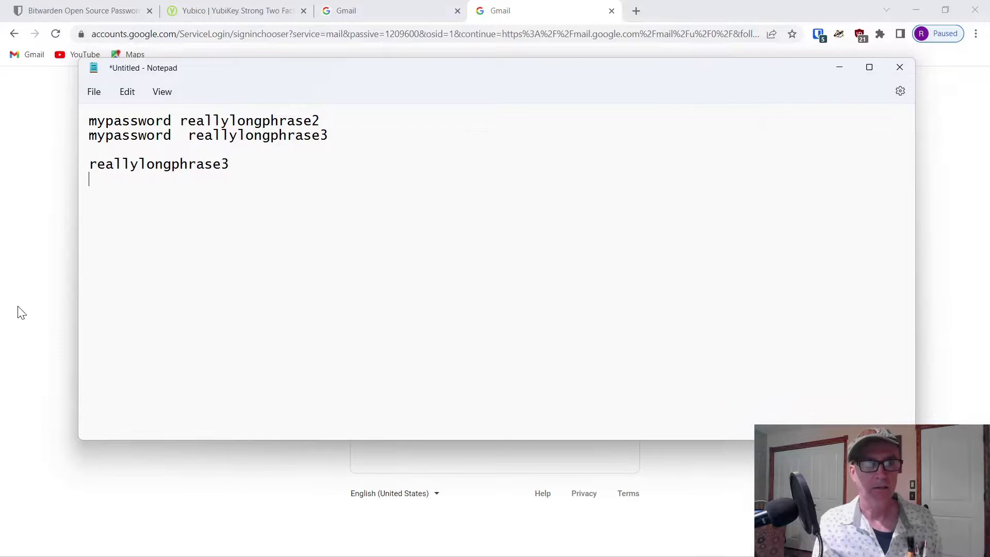
{"action": "left_click", "coordinate": [27, 293]}
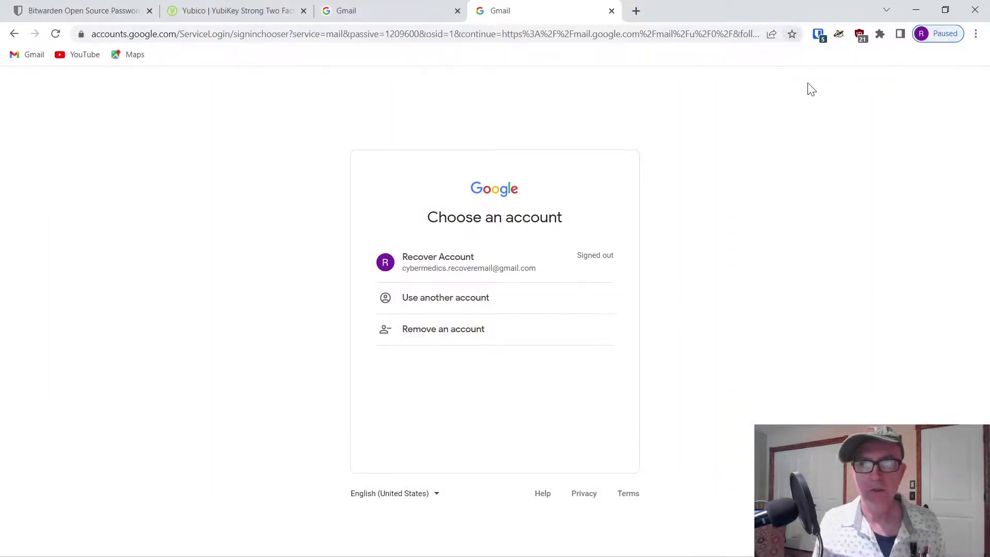
{"action": "left_click", "coordinate": [820, 35]}
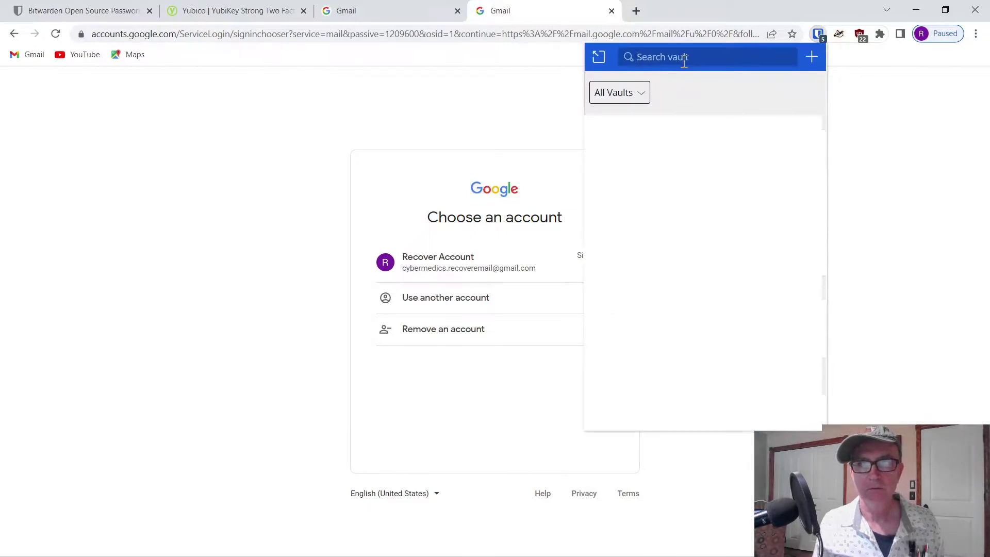
{"action": "type", "text": "rec"}
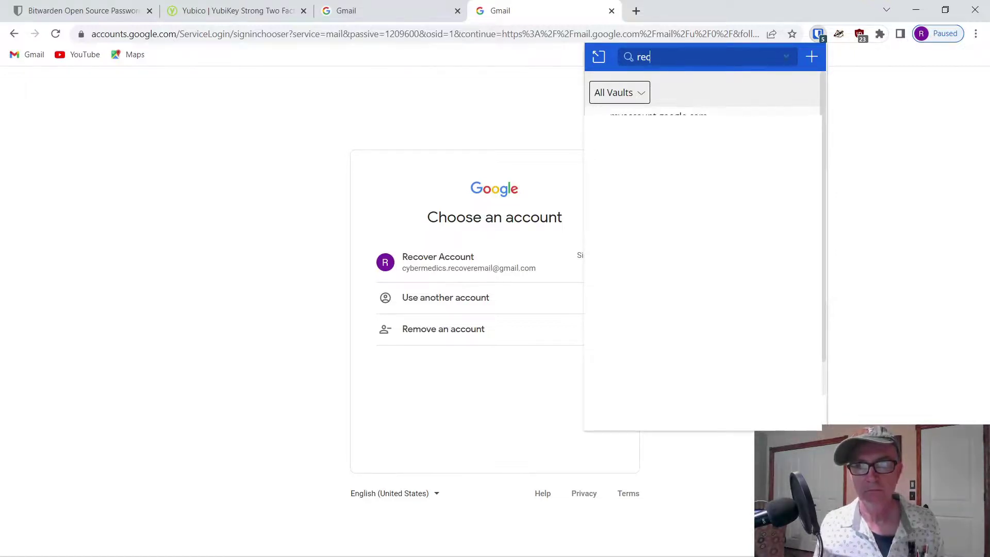
{"action": "left_click", "coordinate": [681, 127]}
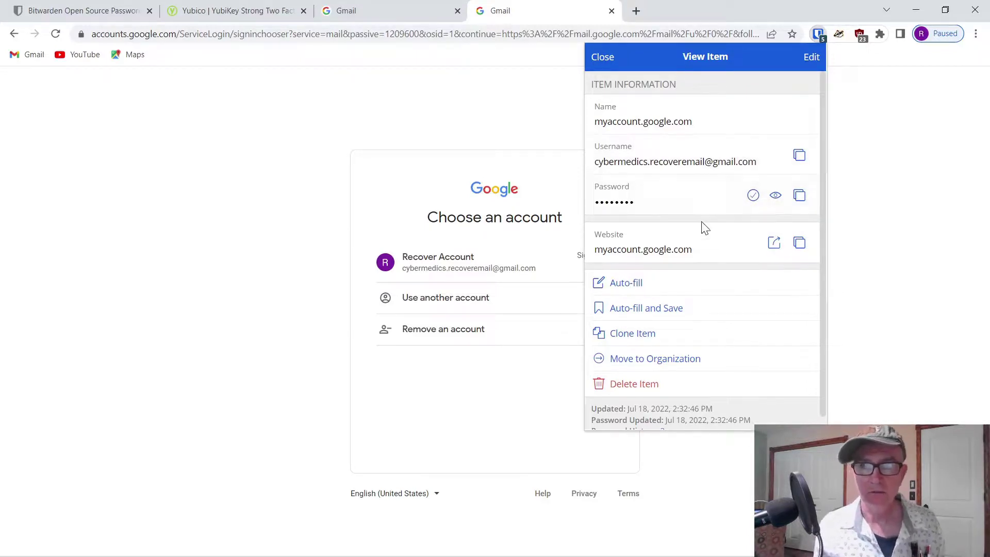
{"action": "left_click", "coordinate": [777, 197]}
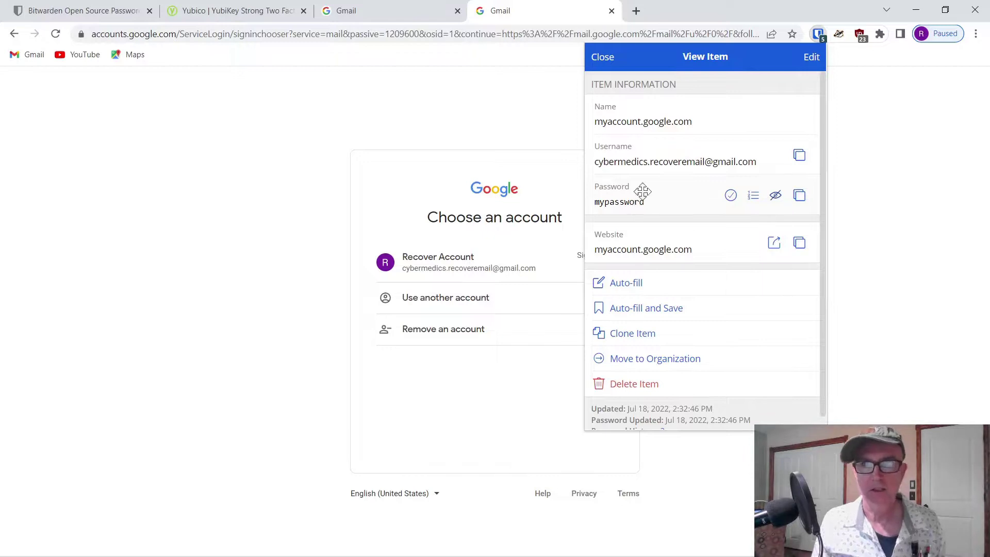
{"action": "left_click", "coordinate": [872, 171]}
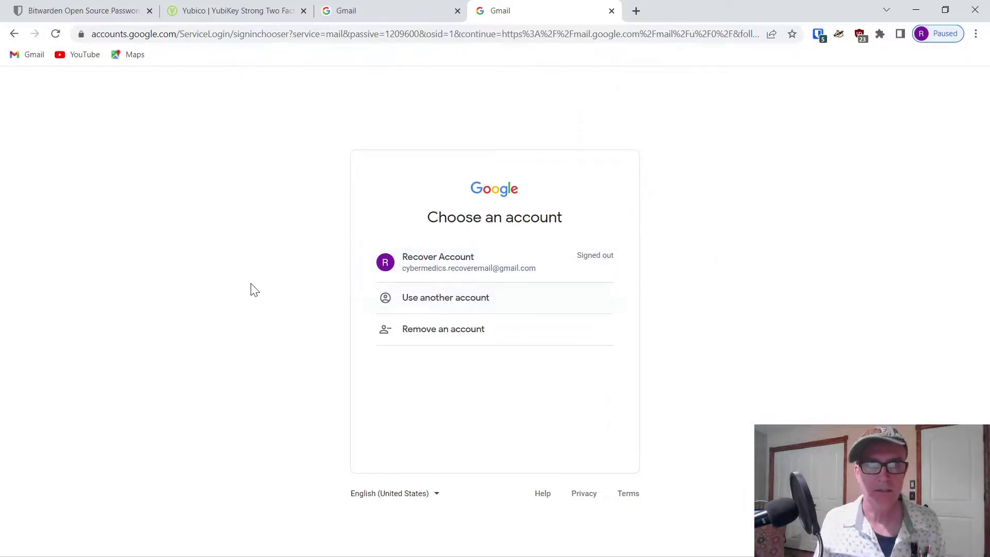
{"action": "left_click", "coordinate": [404, 273]}
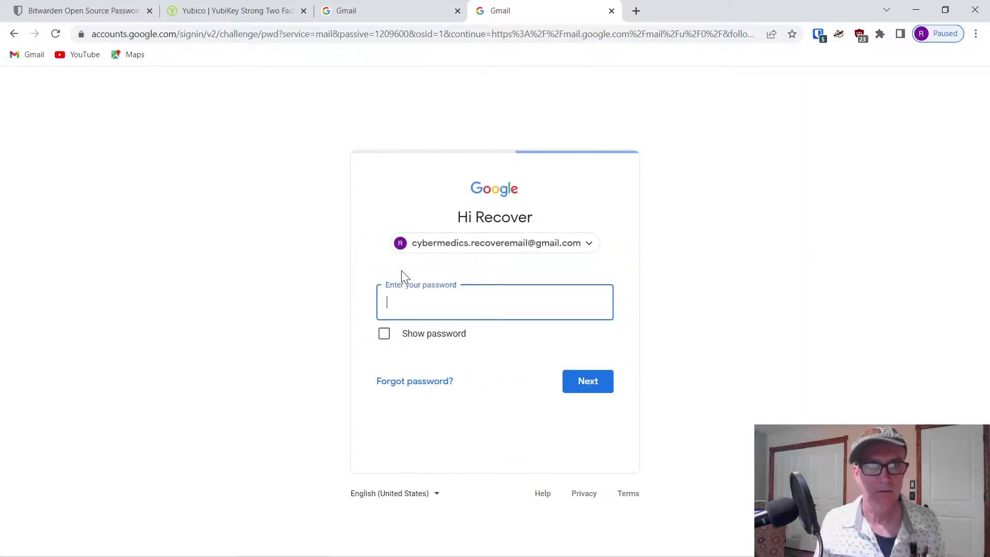
{"action": "left_click", "coordinate": [383, 334]}
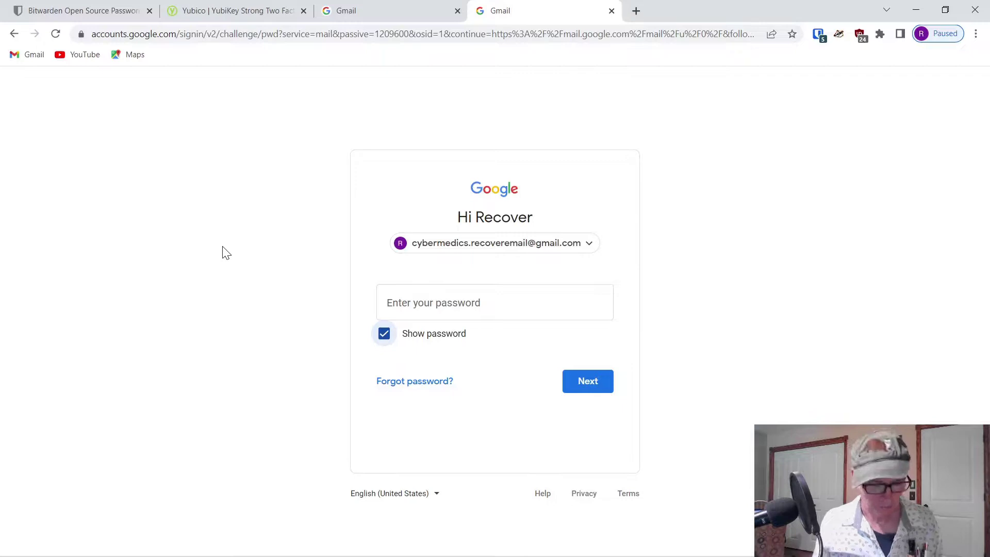
{"action": "key", "text": "ctrl+shift+l"}
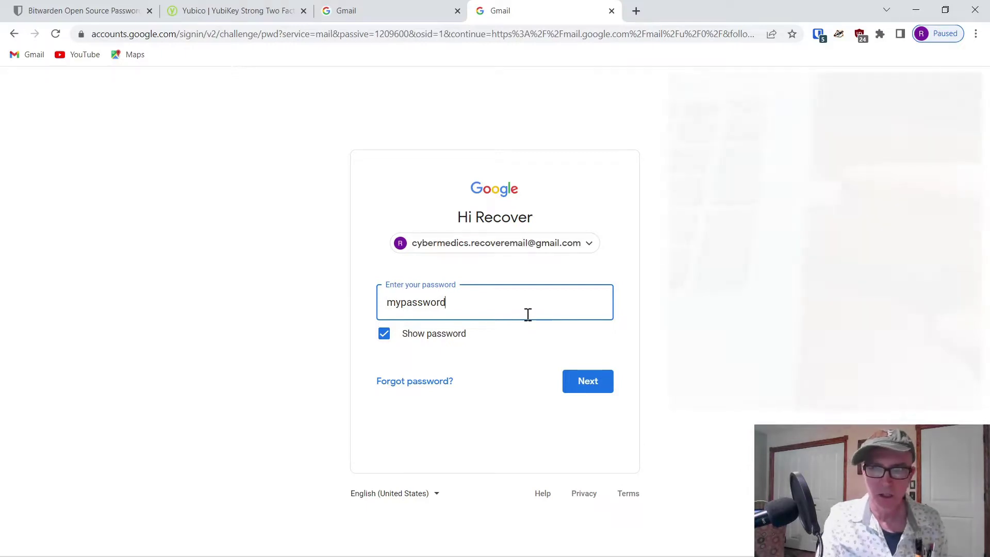
{"action": "key", "text": "Return"}
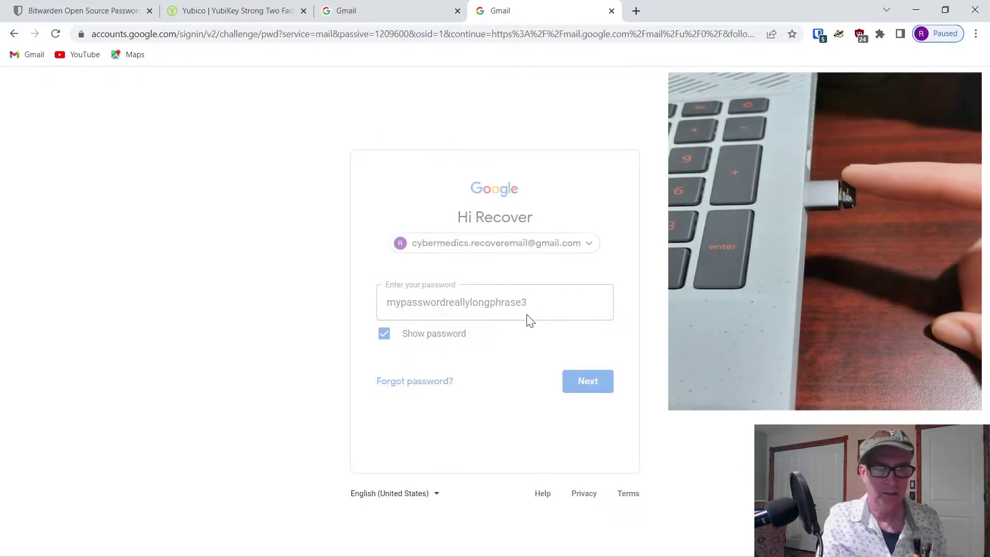